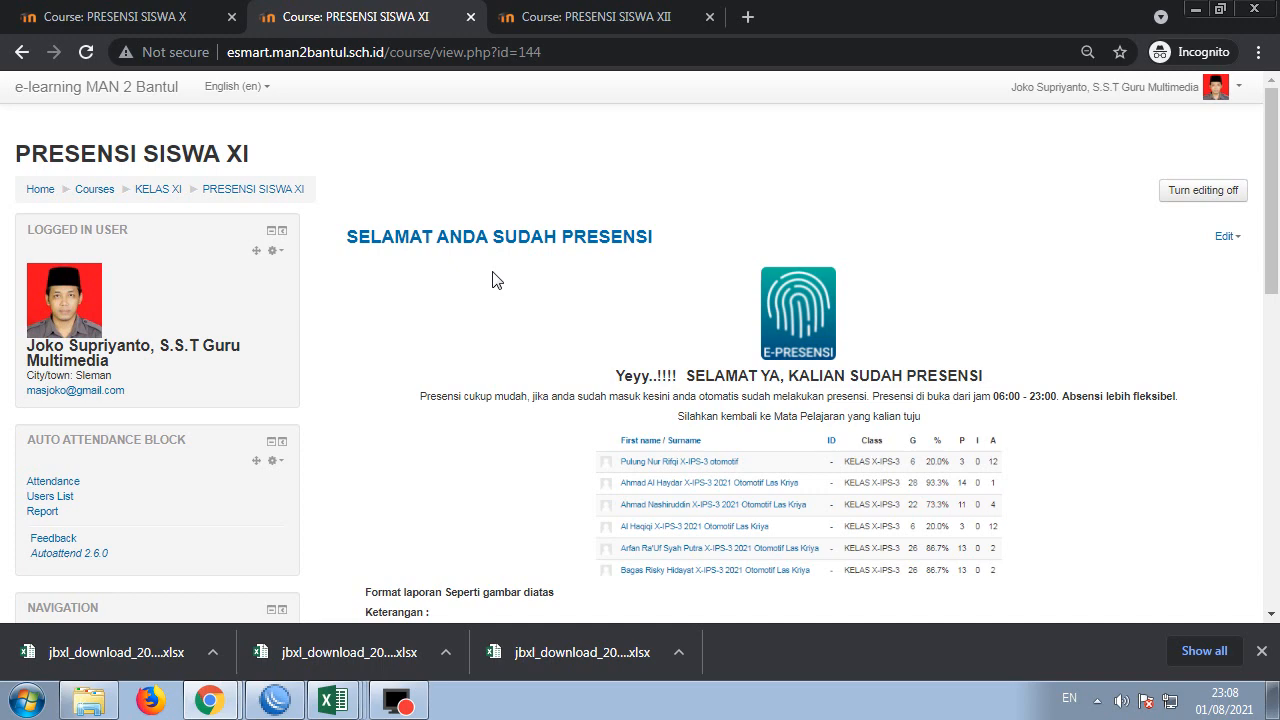
Open the sample attendance table image from the PRESENSI SISWA XI page in its own tab, examine its columns, and close it
{"action": "scroll", "coordinate": [860, 504], "scroll_direction": "down", "scroll_amount": 2}
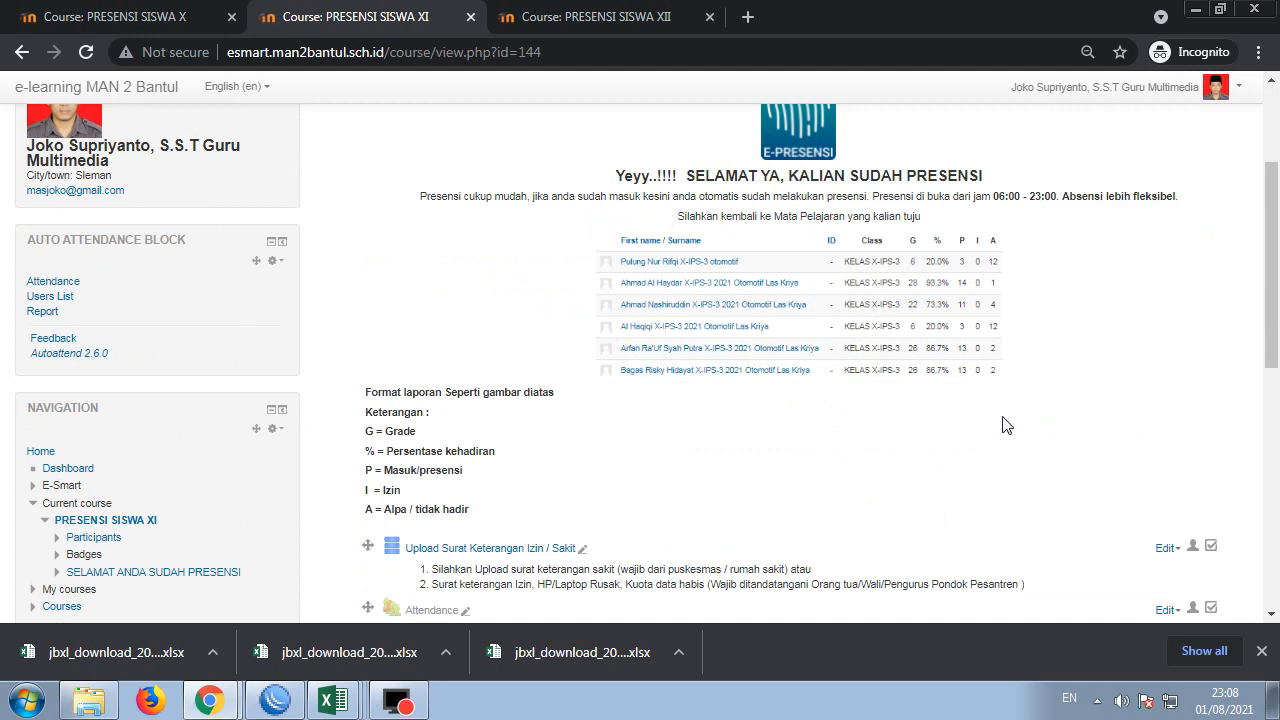
{"action": "right_click", "coordinate": [666, 277]}
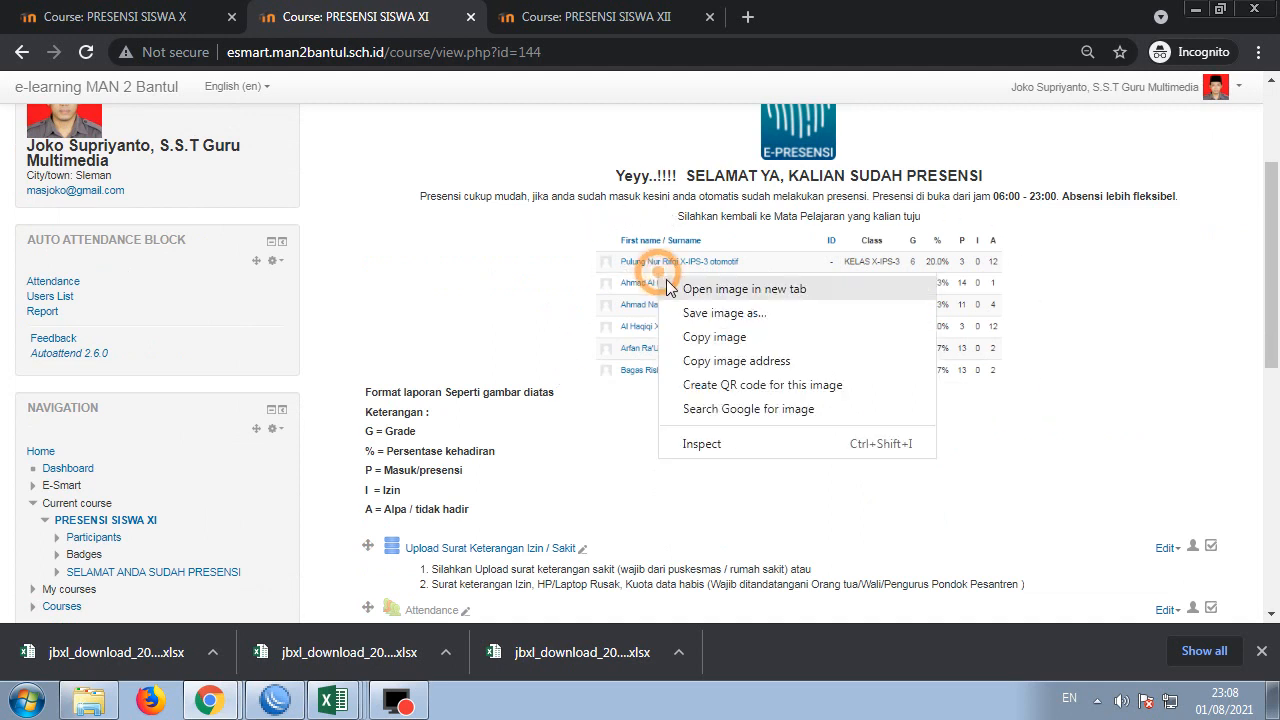
{"action": "left_click", "coordinate": [735, 288]}
{"action": "left_click", "coordinate": [651, 12]}
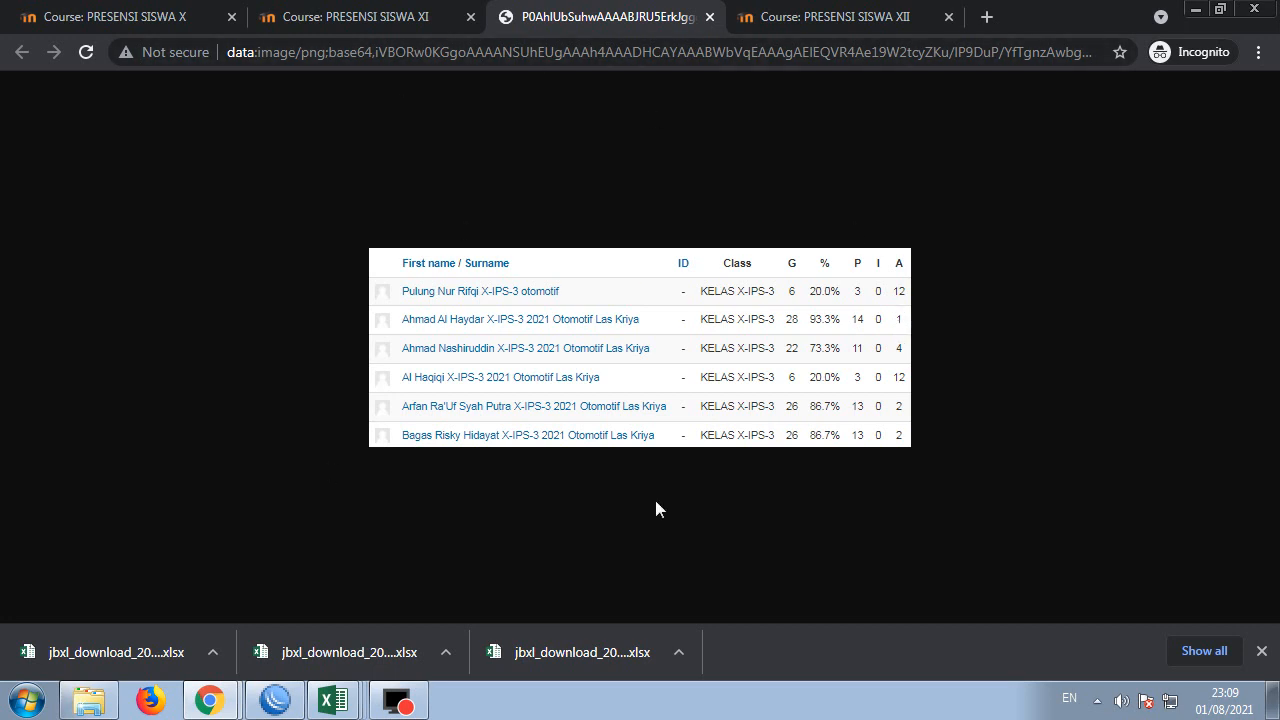
{"action": "left_click", "coordinate": [362, 10]}
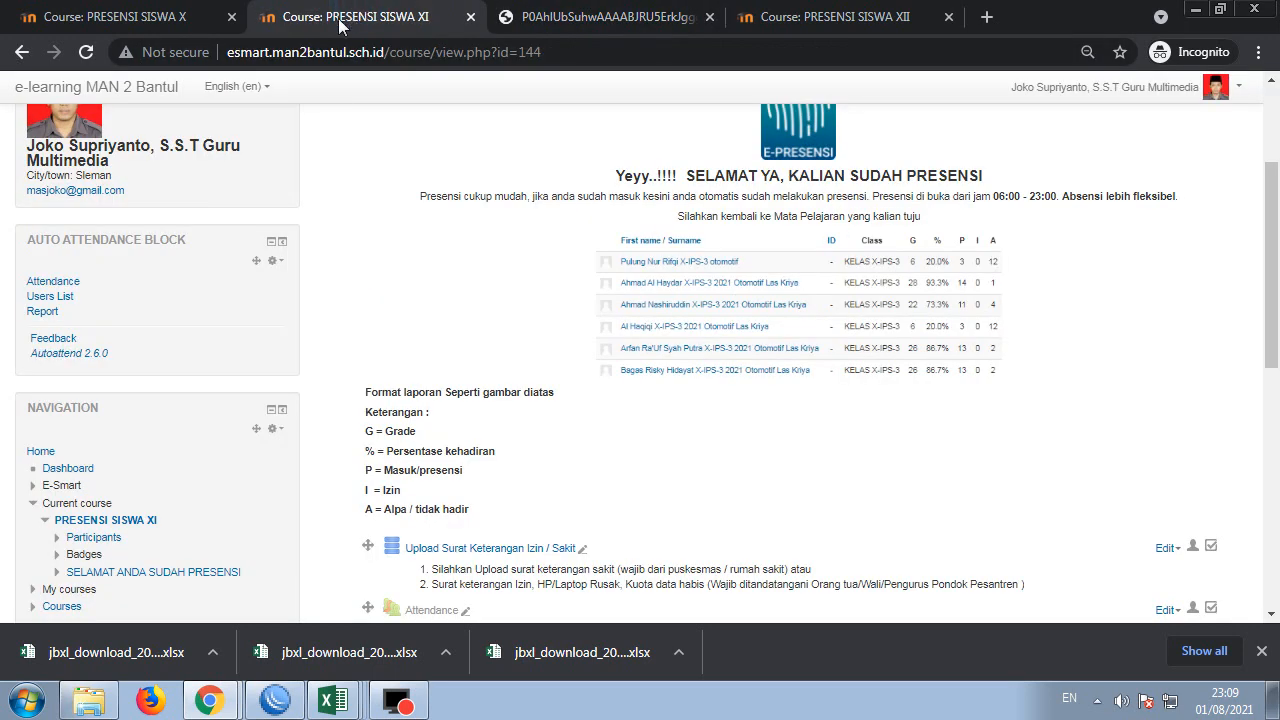
{"action": "left_click", "coordinate": [577, 13]}
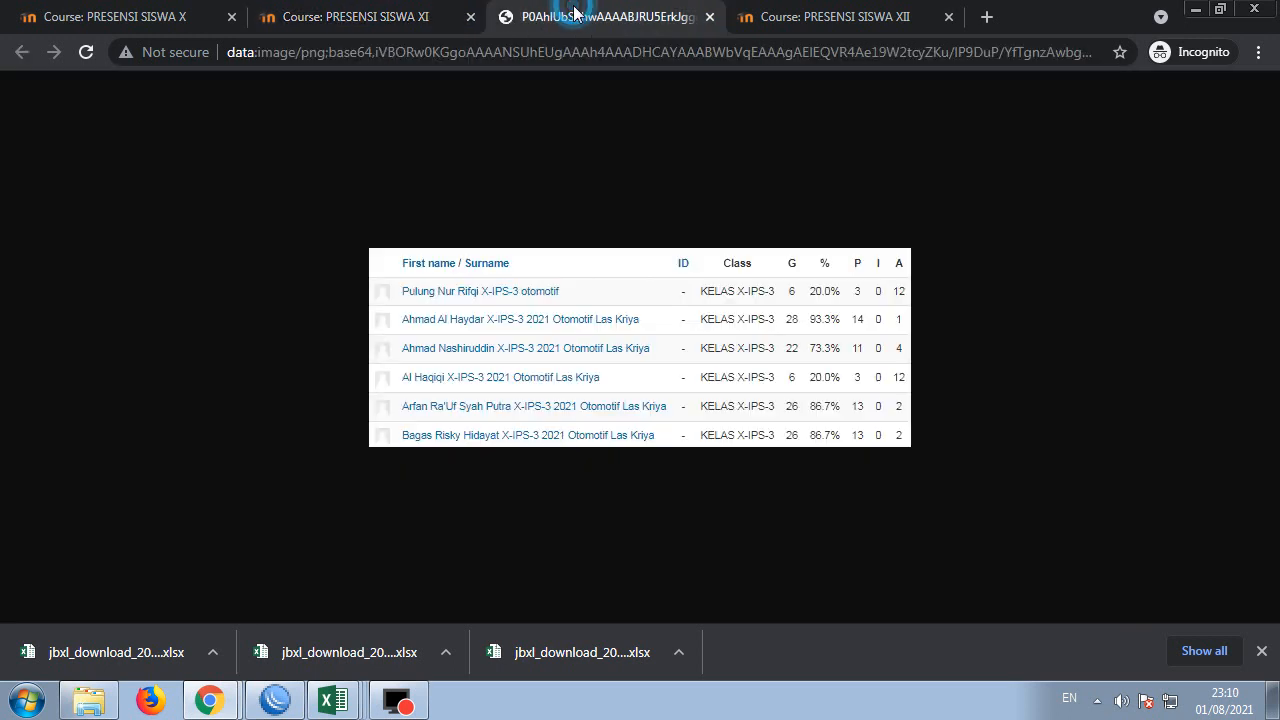
{"action": "left_click", "coordinate": [711, 17]}
View the PRESENSI SISWA XII, X and XI course pages in turn, ending on the PRESENSI SISWA X page
{"action": "left_click", "coordinate": [567, 22]}
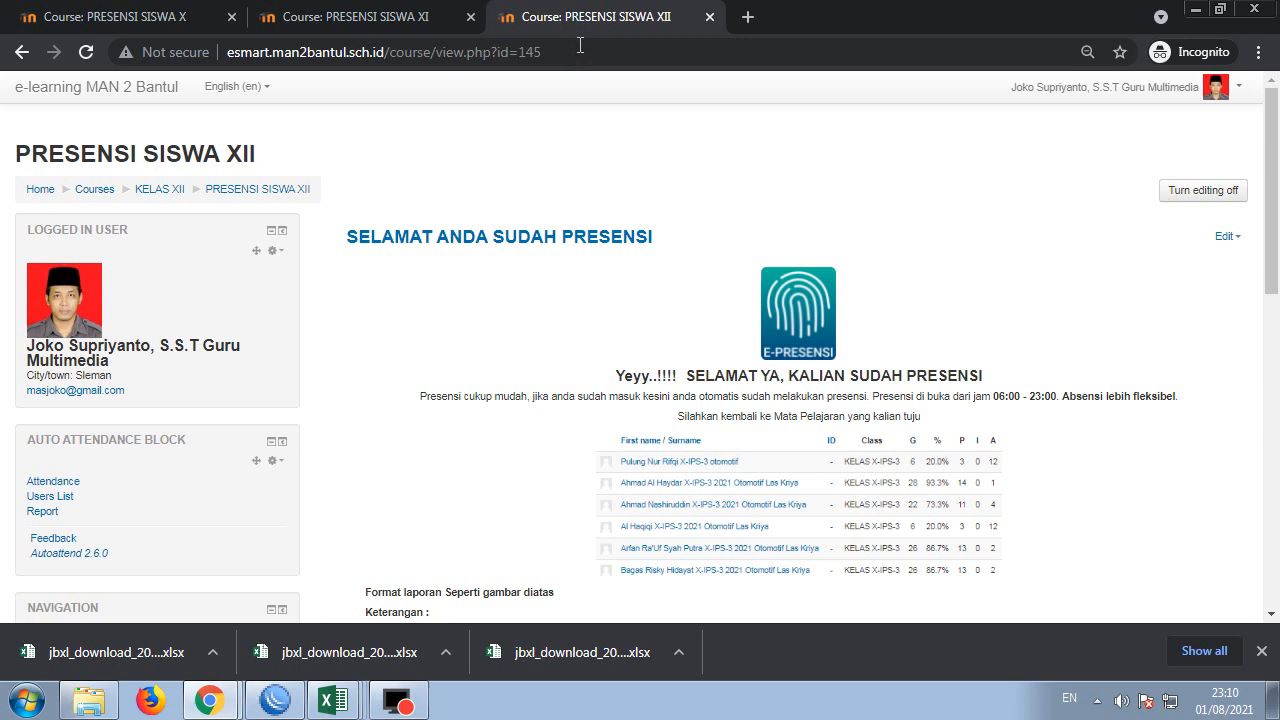
{"action": "left_click", "coordinate": [126, 14]}
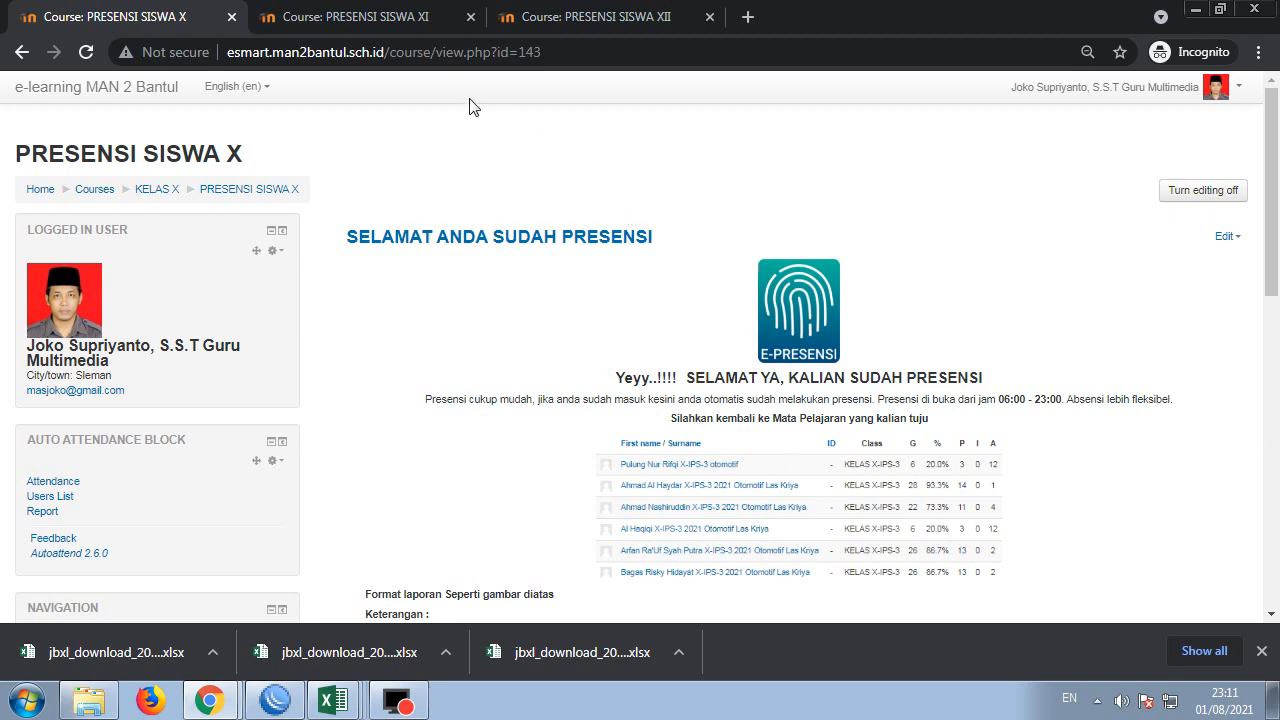
{"action": "left_click", "coordinate": [362, 10]}
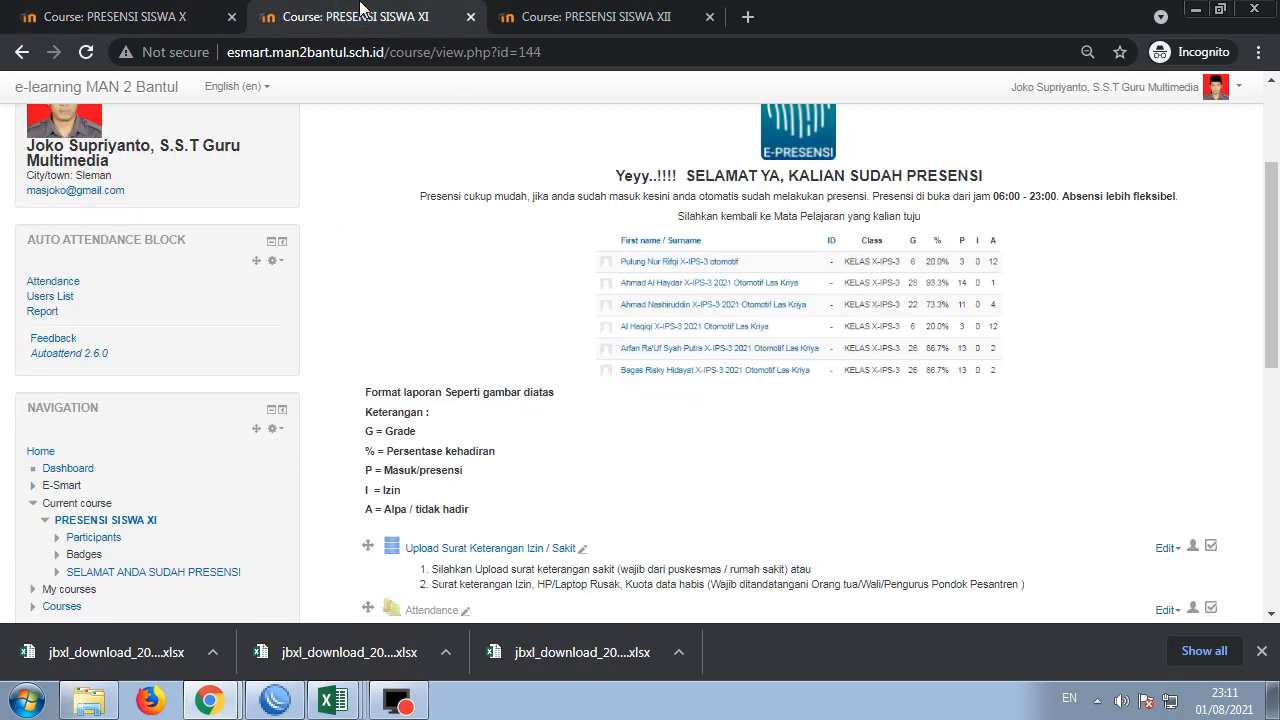
{"action": "left_click", "coordinate": [165, 10]}
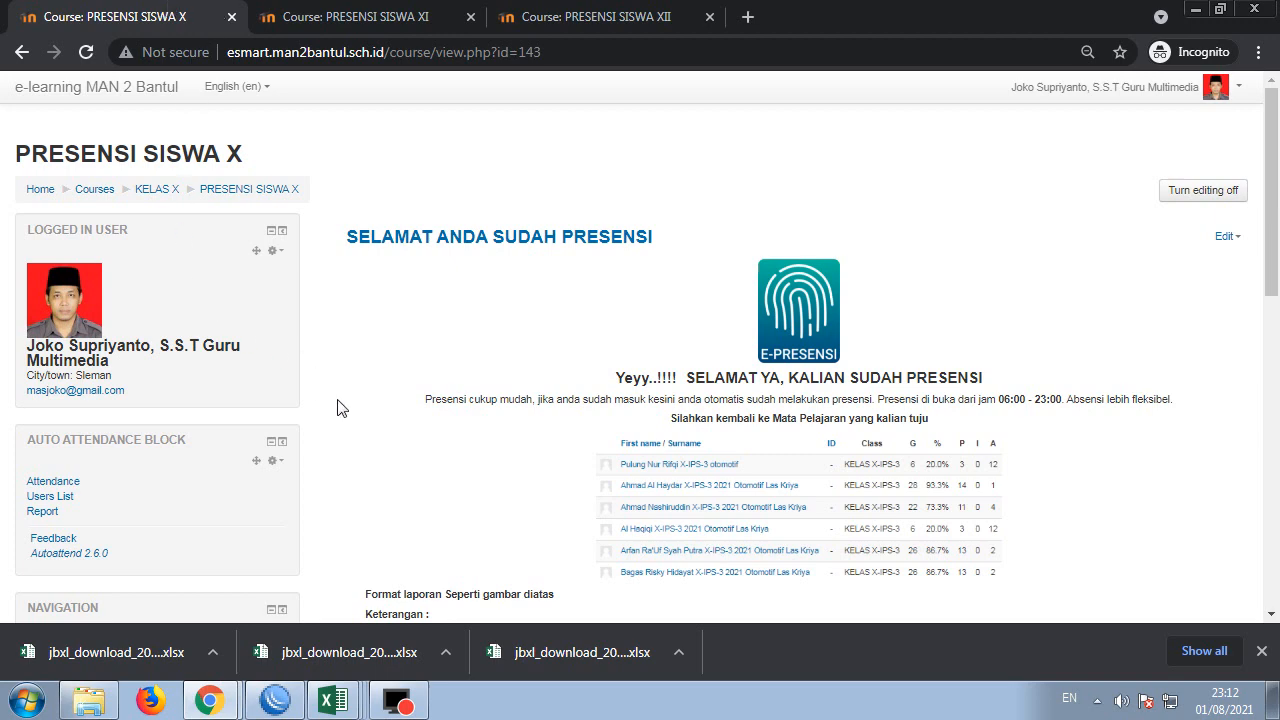
Open the Auto Attendance report for each of the PRESENSI SISWA X, XI and XII courses in its own tab
{"action": "scroll", "coordinate": [340, 408], "scroll_direction": "down", "scroll_amount": 2}
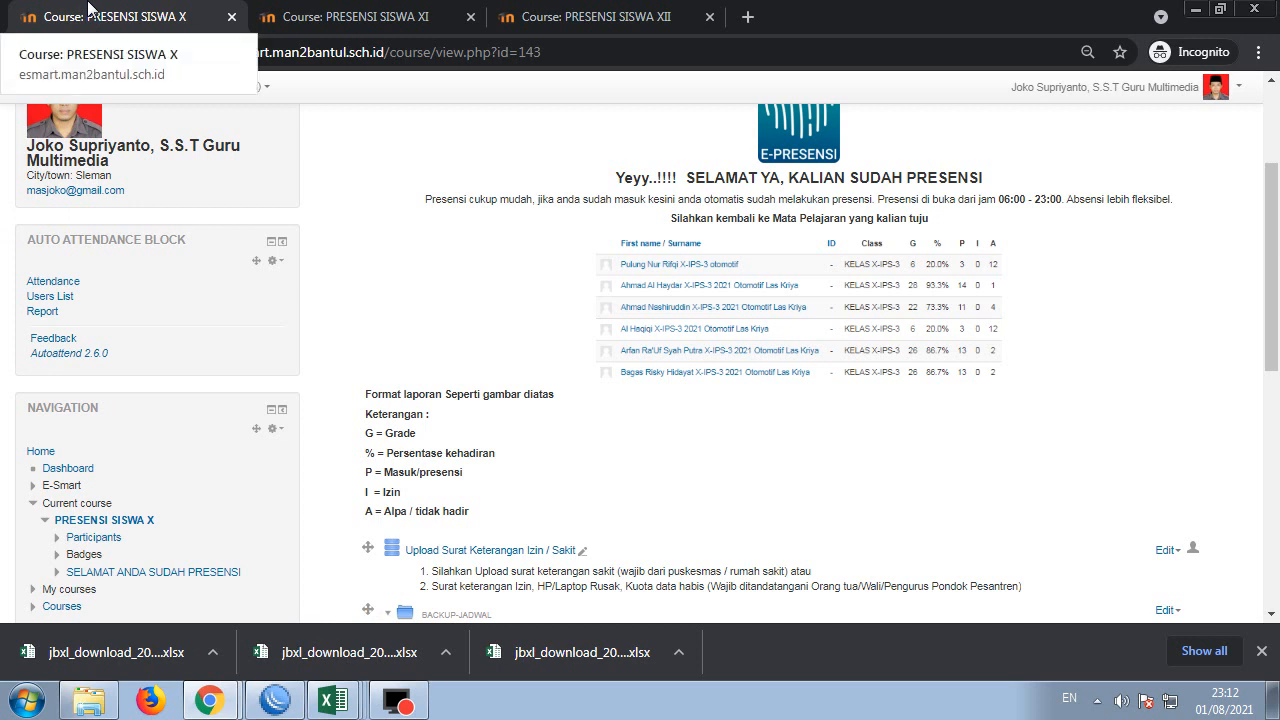
{"action": "left_click", "coordinate": [50, 313]}
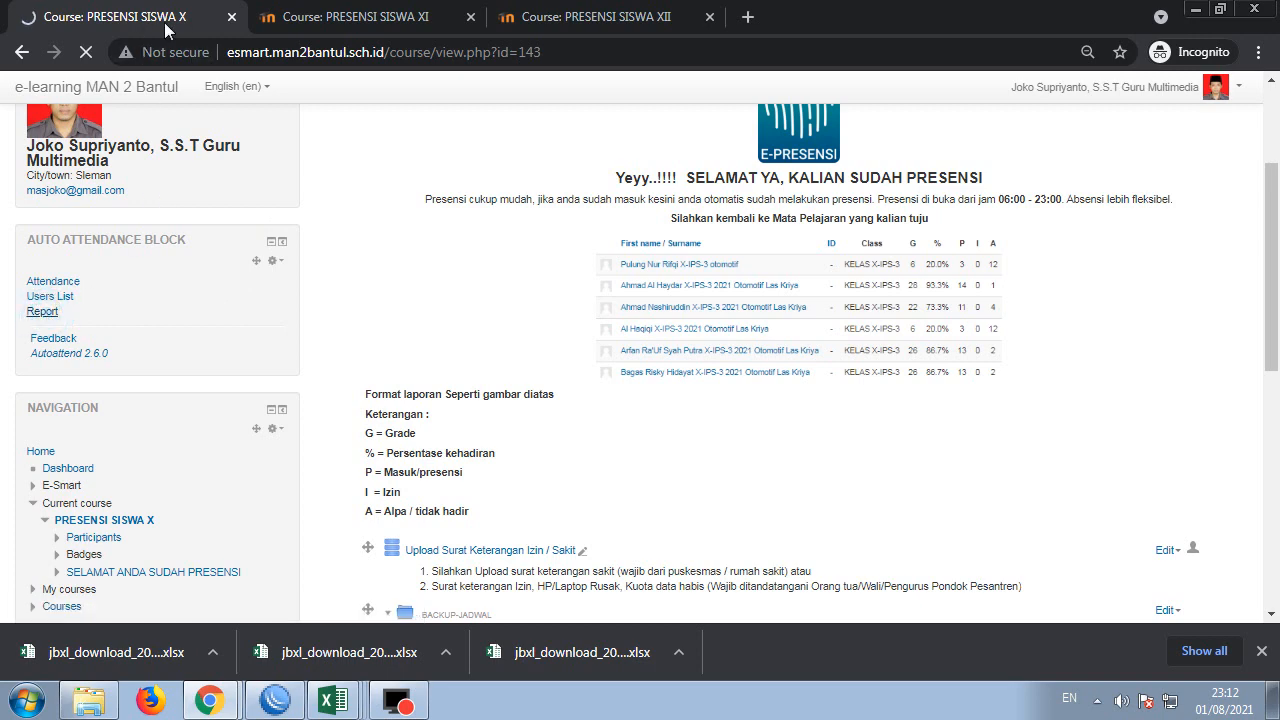
{"action": "key", "text": "ctrl+Tab"}
{"action": "left_click", "coordinate": [45, 312]}
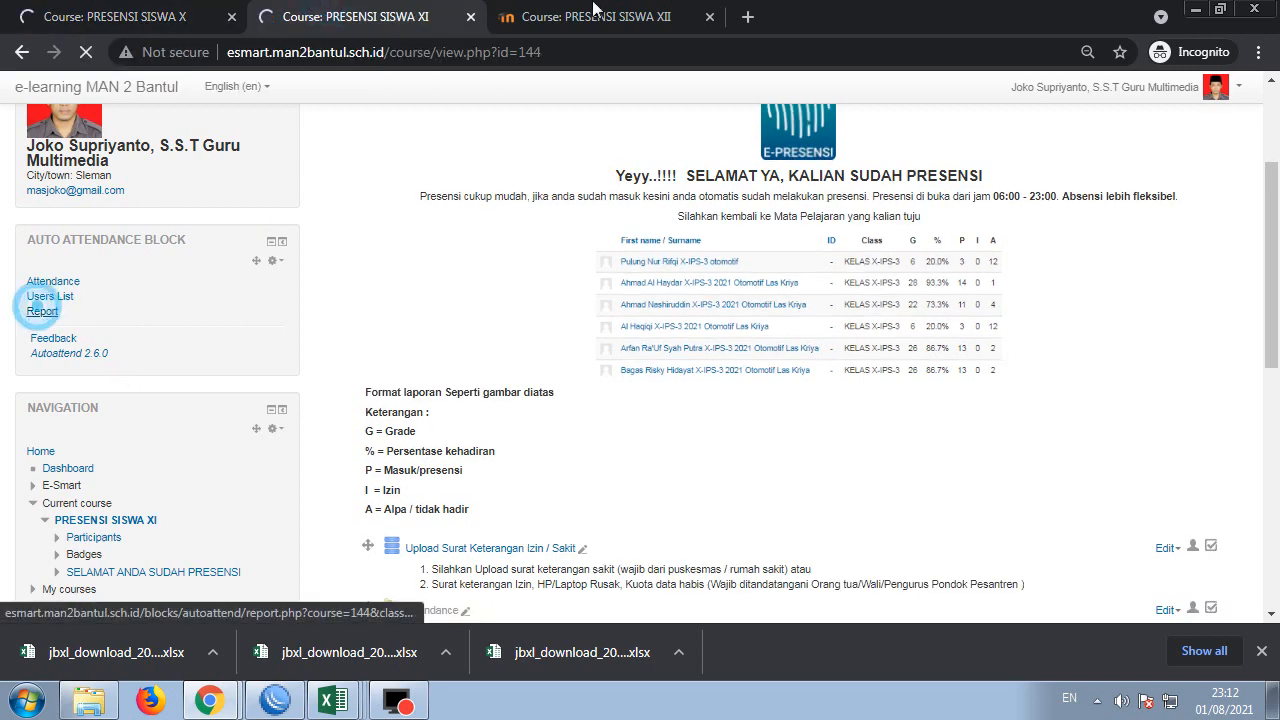
{"action": "key", "text": "ctrl+Tab"}
{"action": "left_click", "coordinate": [42, 511]}
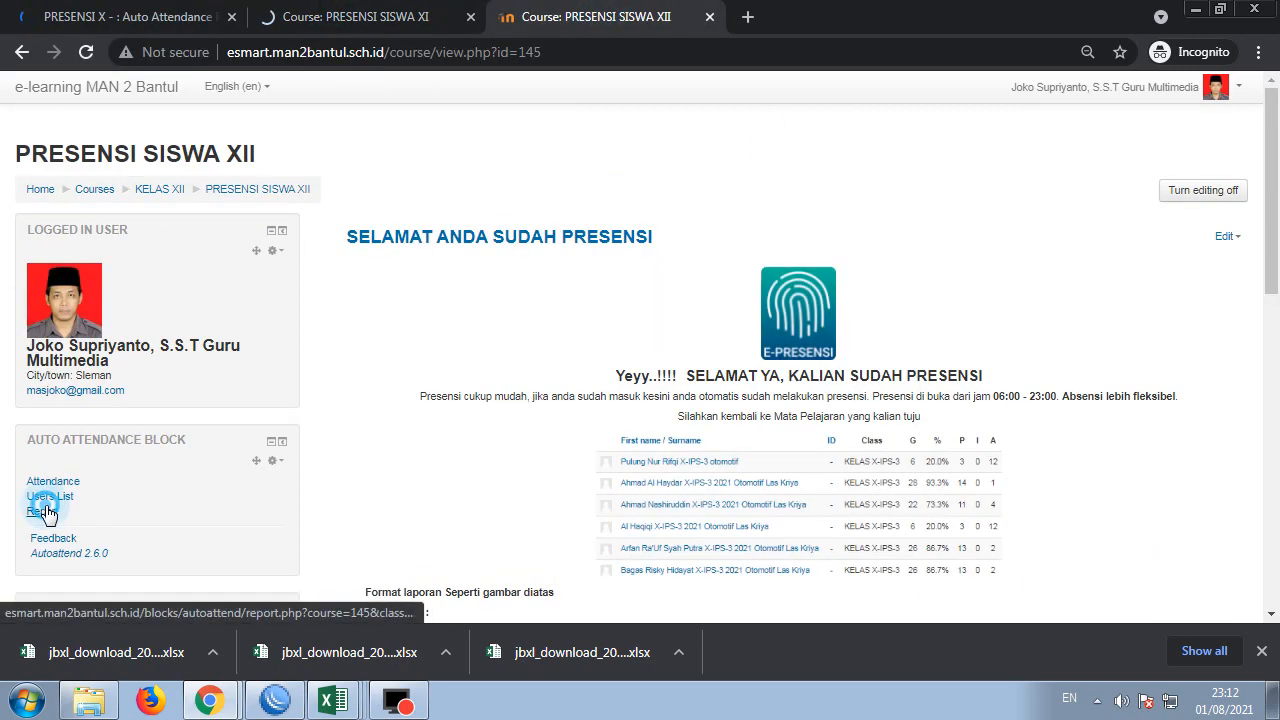
Check the attendance report pages of PRESENSI SISWA X and XI, ending on the PRESENSI SISWA XII tab
{"action": "left_click", "coordinate": [120, 12]}
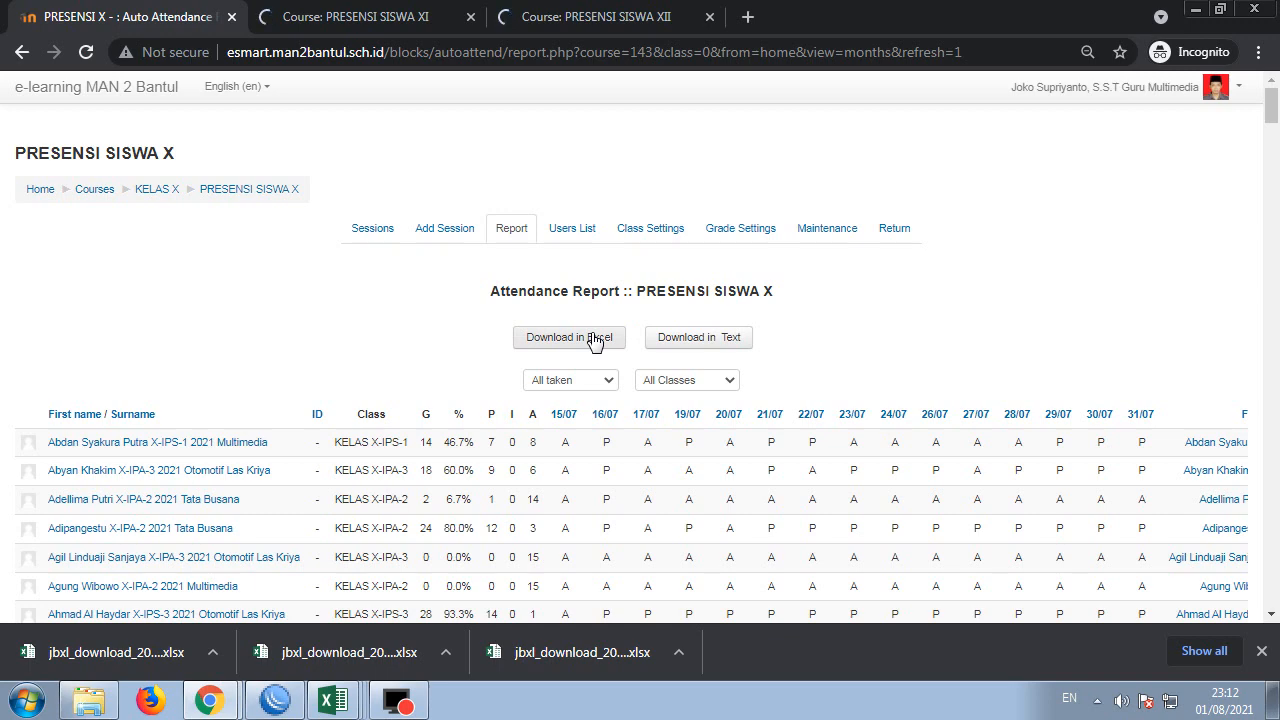
{"action": "key", "text": "ctrl+Tab"}
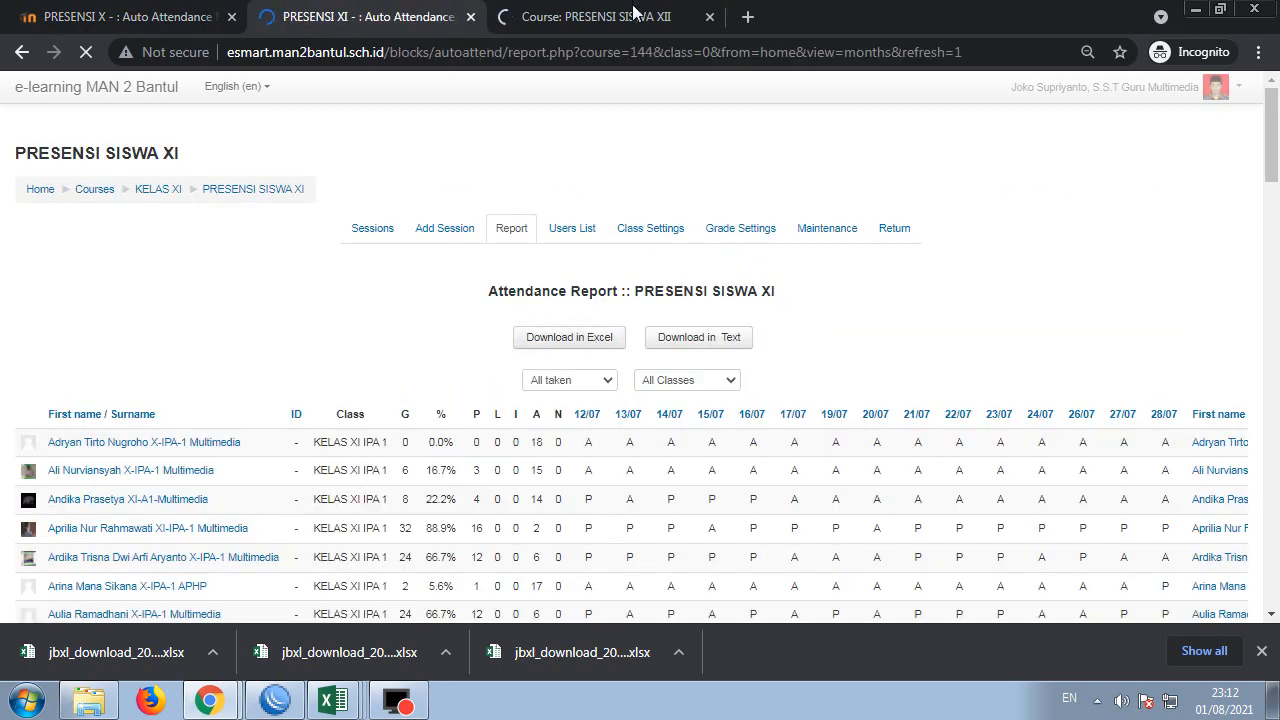
{"action": "key", "text": "ctrl+Tab"}
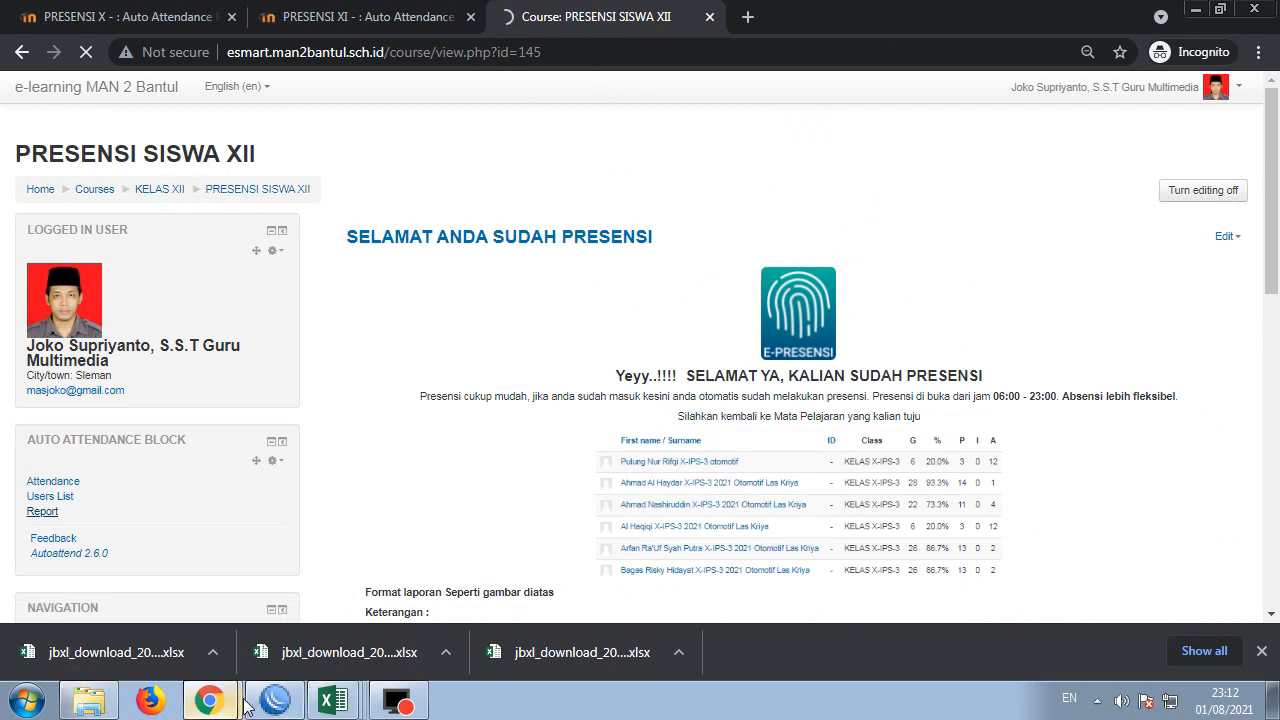
Switch to Excel and bring up the jbxl_download_XII, jbxl_download_XI and jbxl_download_X workbooks in turn
{"action": "left_click", "coordinate": [333, 700]}
{"action": "left_click", "coordinate": [317, 645]}
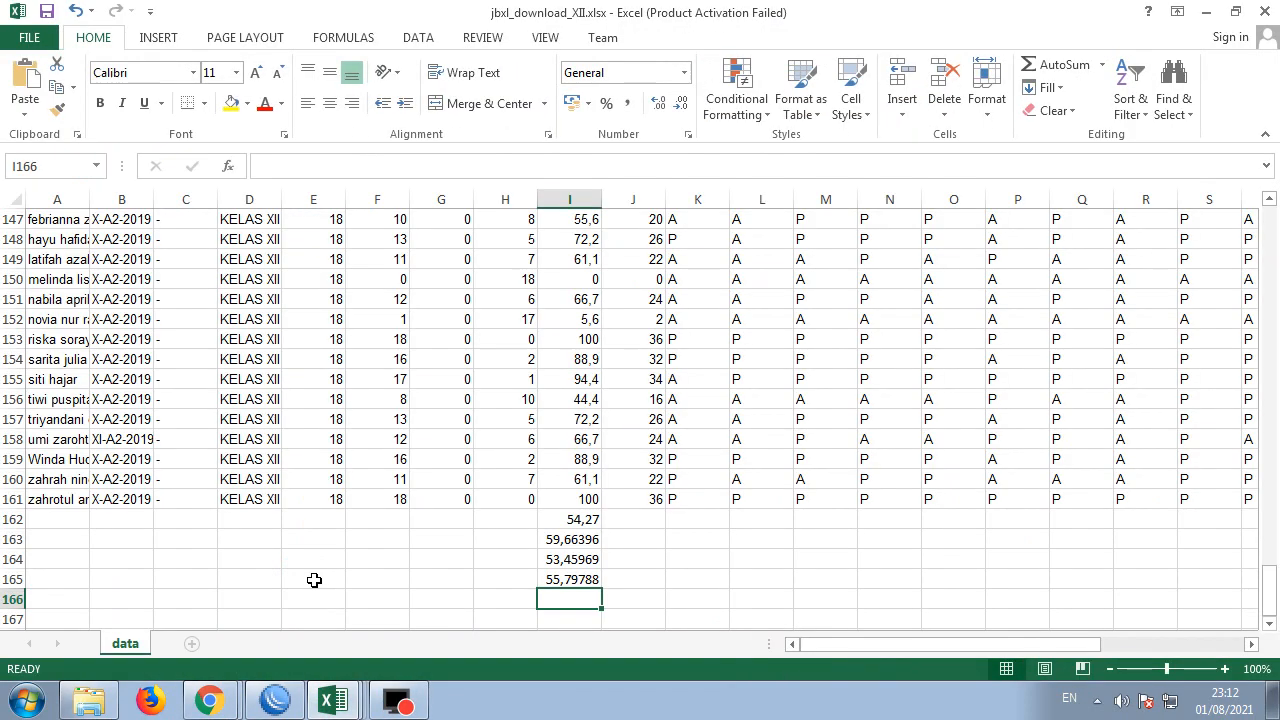
{"action": "left_click", "coordinate": [333, 700]}
{"action": "left_click", "coordinate": [341, 620]}
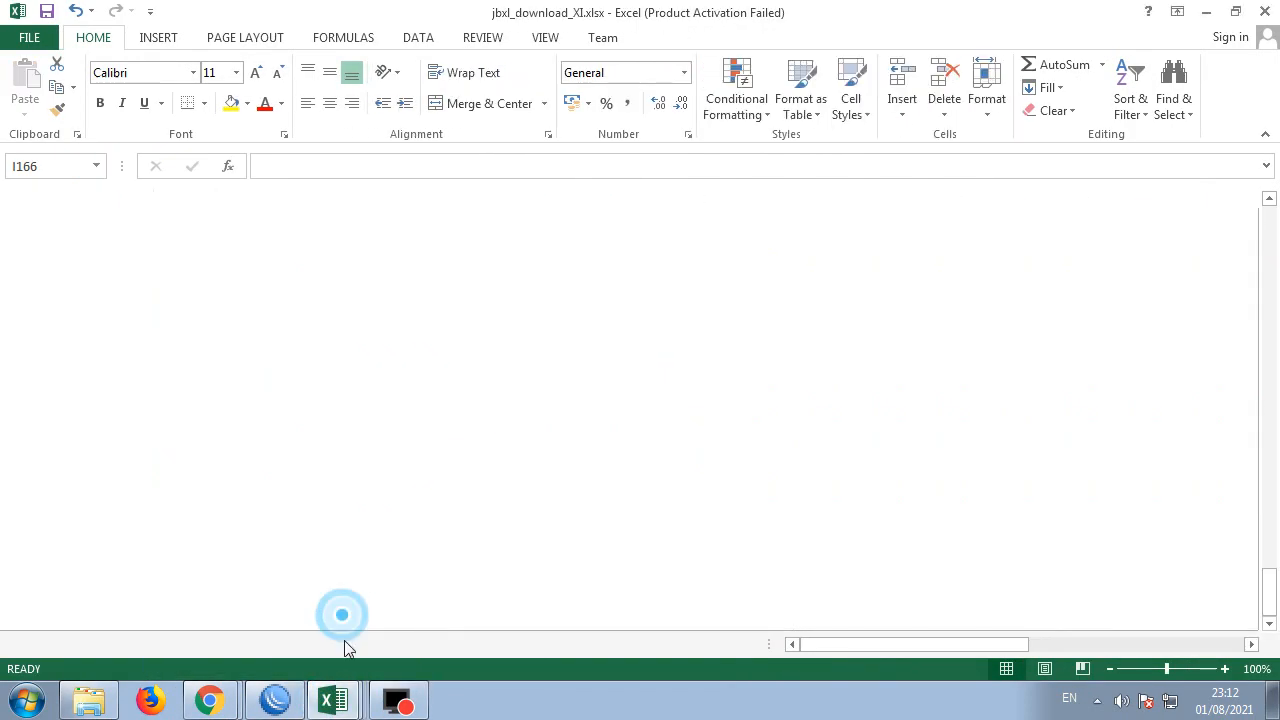
{"action": "left_click", "coordinate": [333, 700]}
{"action": "left_click", "coordinate": [344, 650]}
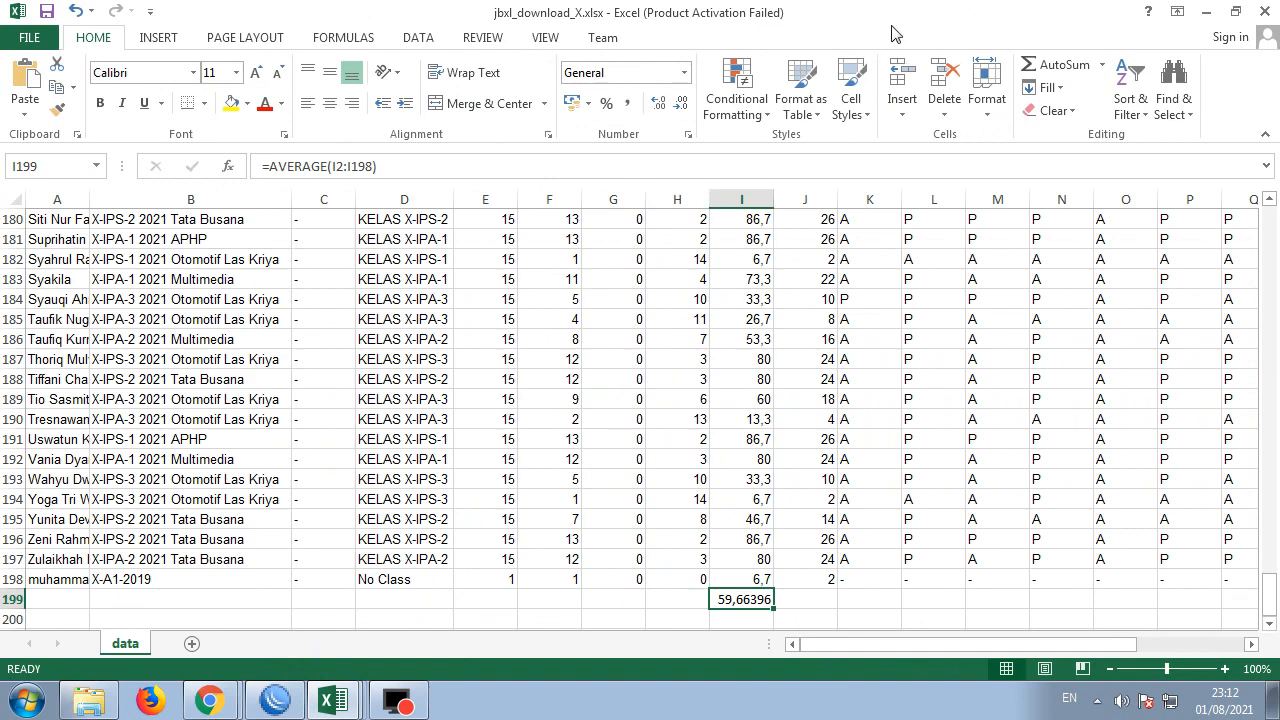
Dock the jbxl_download_X.xlsx window to half the screen and float the jbxl_download_XI.xlsx window partly over it
{"action": "double_click", "coordinate": [783, 20]}
{"action": "left_click_drag", "start_coordinate": [692, 166], "coordinate": [1279, 150]}
{"action": "double_click", "coordinate": [565, 14]}
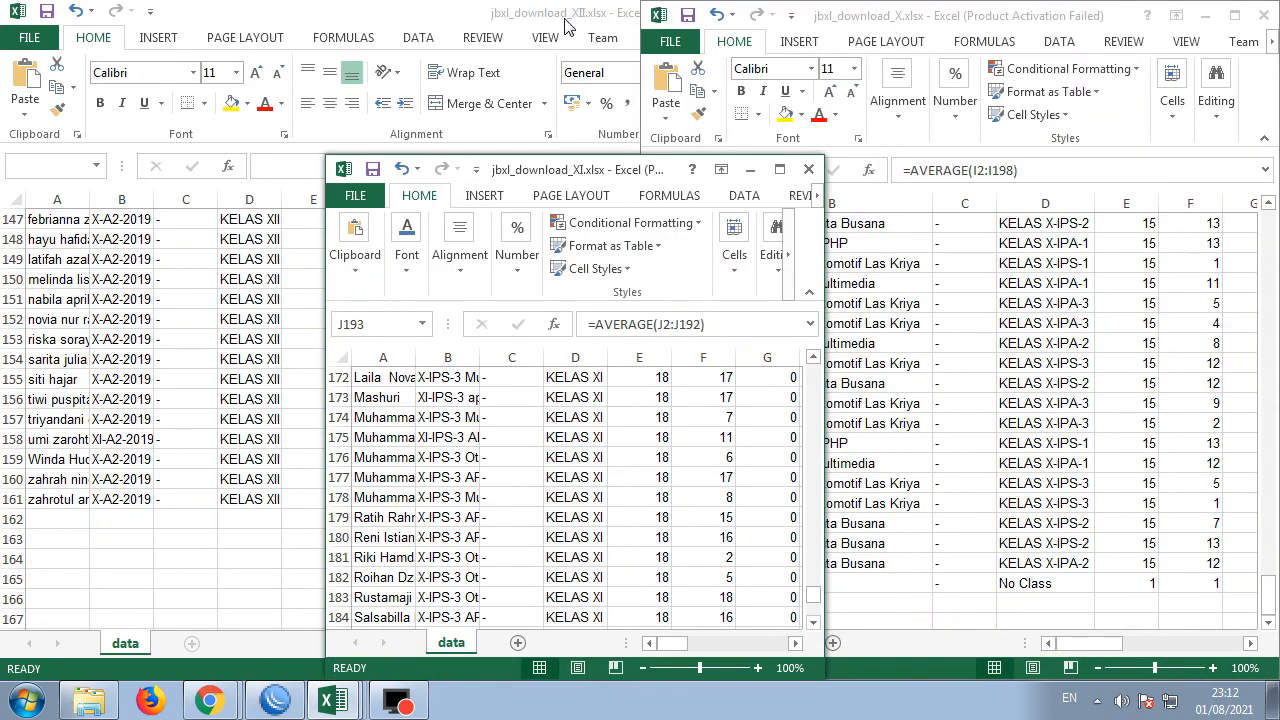
{"action": "left_click_drag", "start_coordinate": [580, 170], "coordinate": [696, 123]}
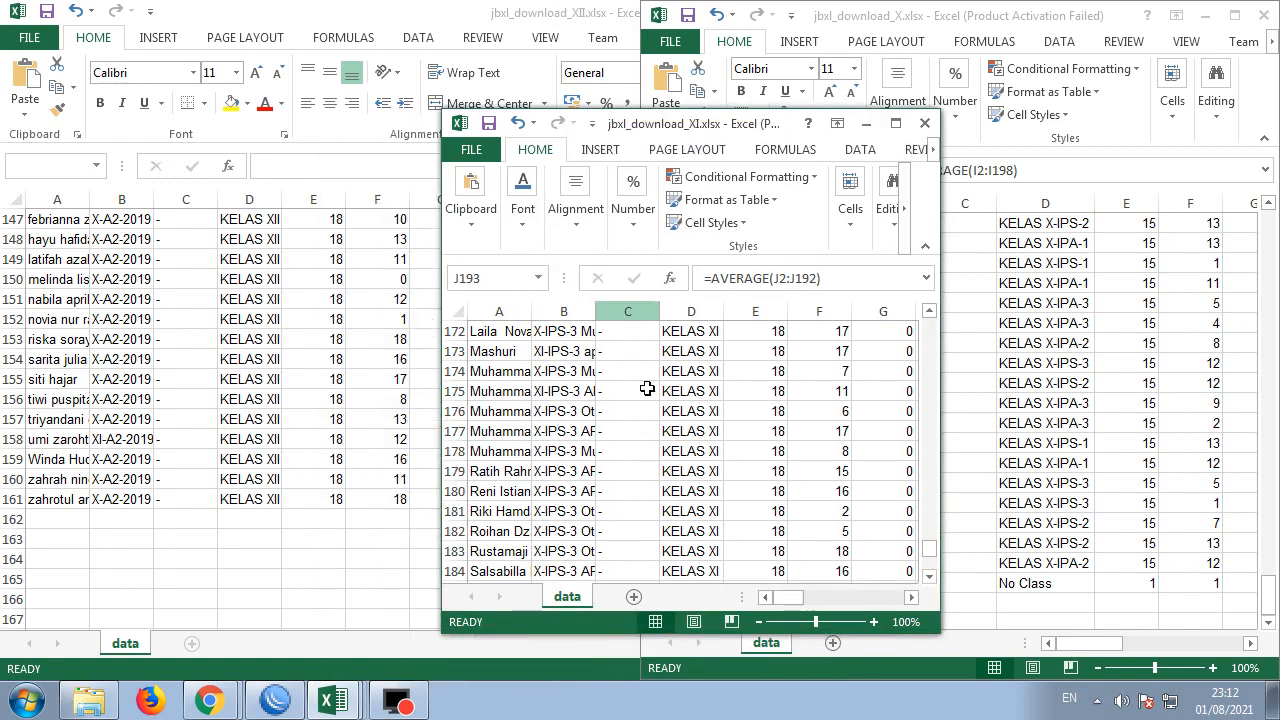
Examine the class XII attendance data in jbxl_download_XII.xlsx from the header row down to the Percent average in cell I162
{"action": "double_click", "coordinate": [503, 17]}
{"action": "left_click", "coordinate": [715, 172]}
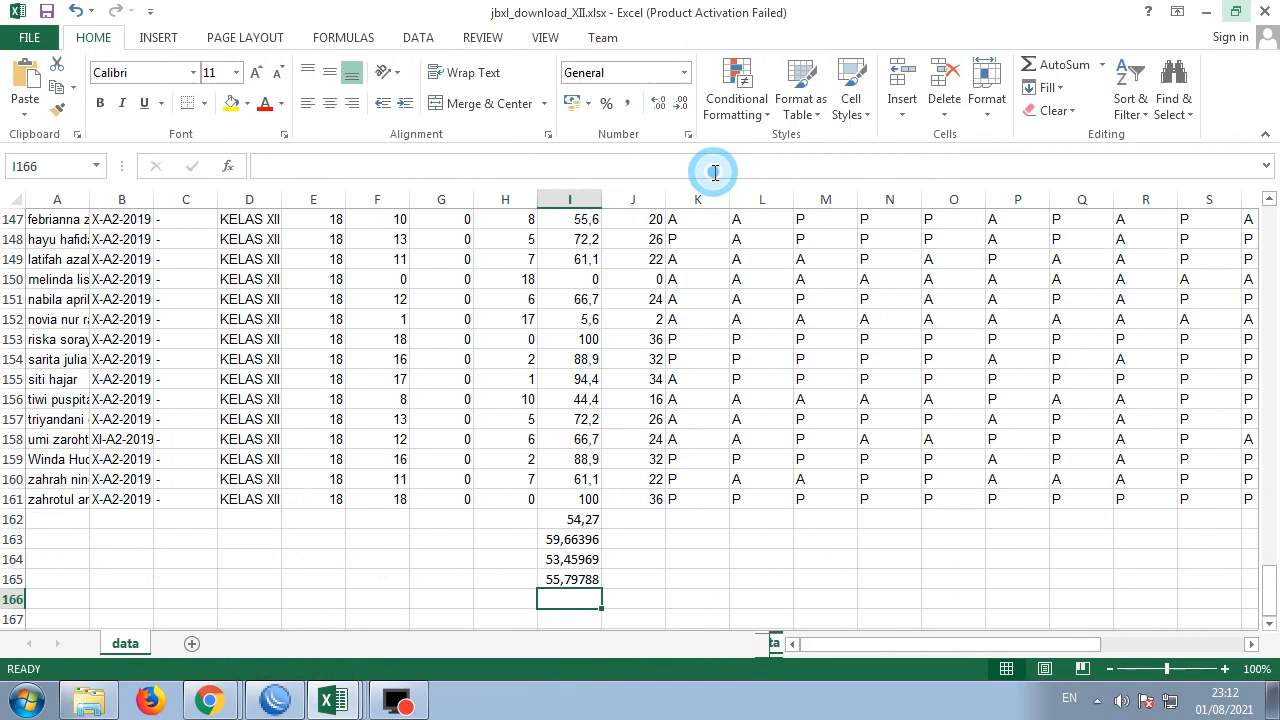
{"action": "scroll", "coordinate": [651, 543], "scroll_direction": "up", "scroll_amount": 8}
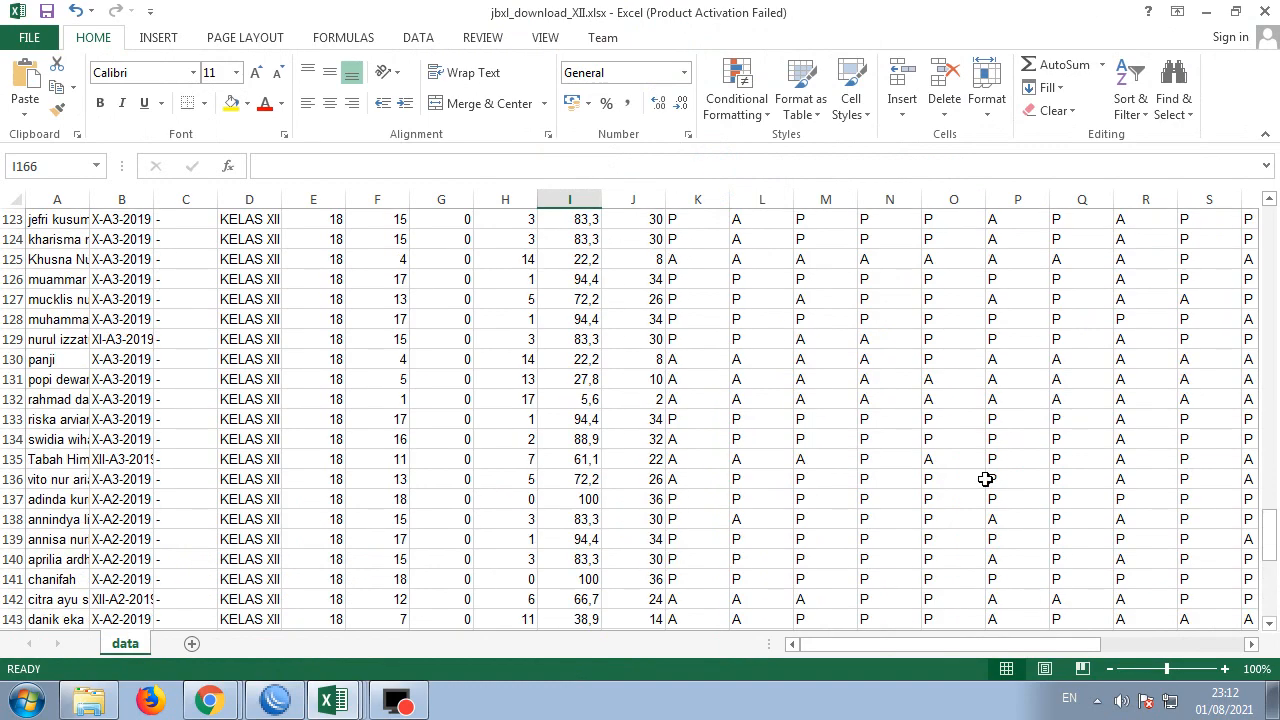
{"action": "left_click_drag", "start_coordinate": [1268, 545], "coordinate": [1277, 200]}
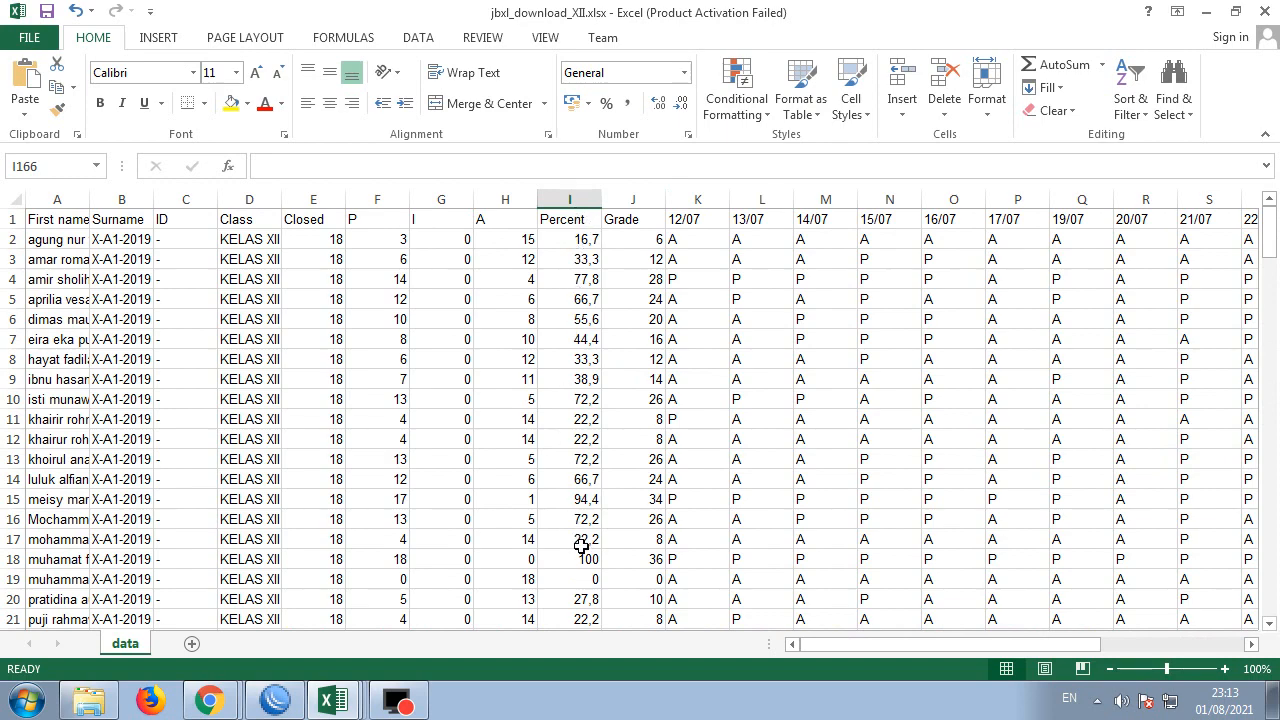
{"action": "scroll", "coordinate": [581, 546], "scroll_direction": "down", "scroll_amount": 19}
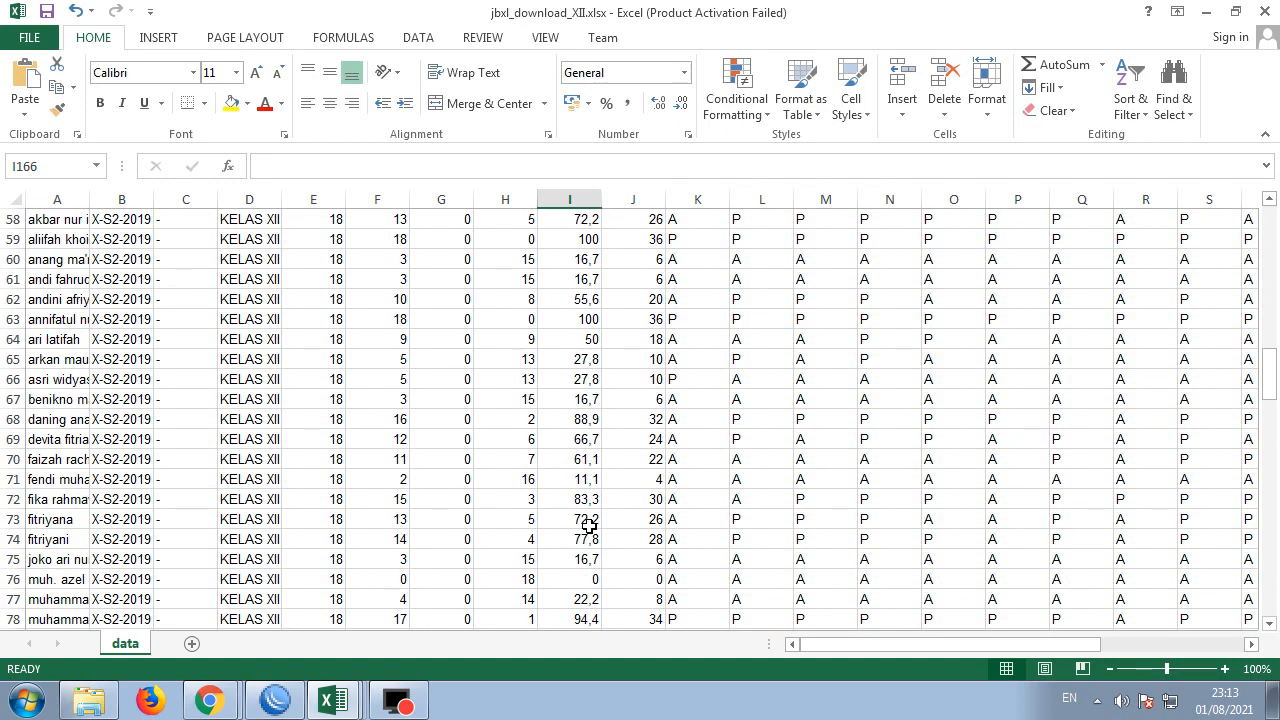
{"action": "scroll", "coordinate": [589, 525], "scroll_direction": "down", "scroll_amount": 20}
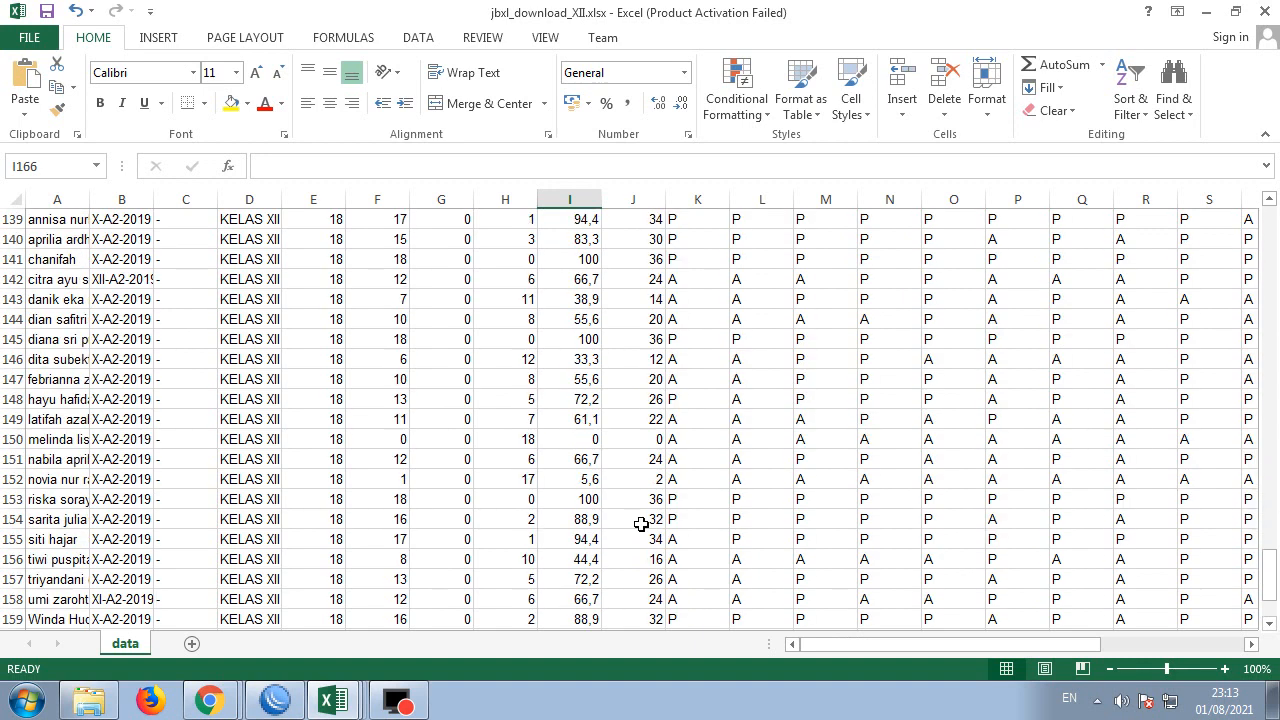
{"action": "left_click_drag", "start_coordinate": [1268, 575], "coordinate": [1257, 590]}
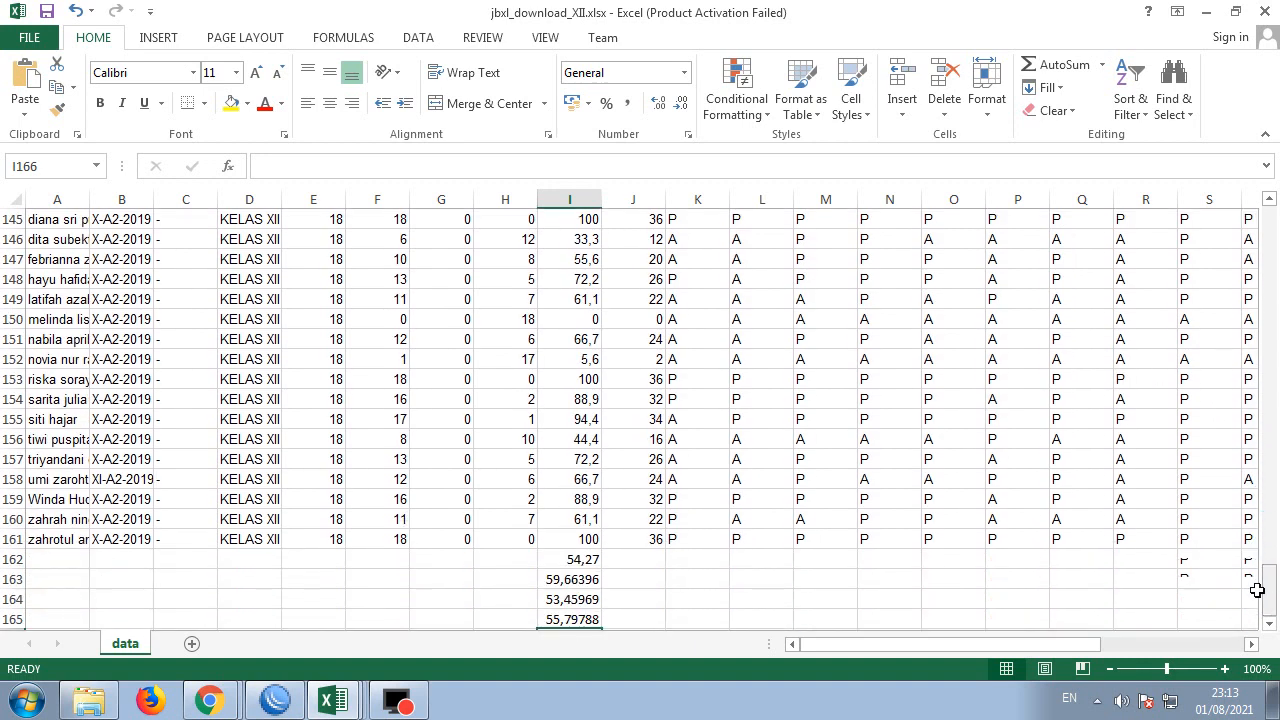
{"action": "left_click", "coordinate": [582, 559]}
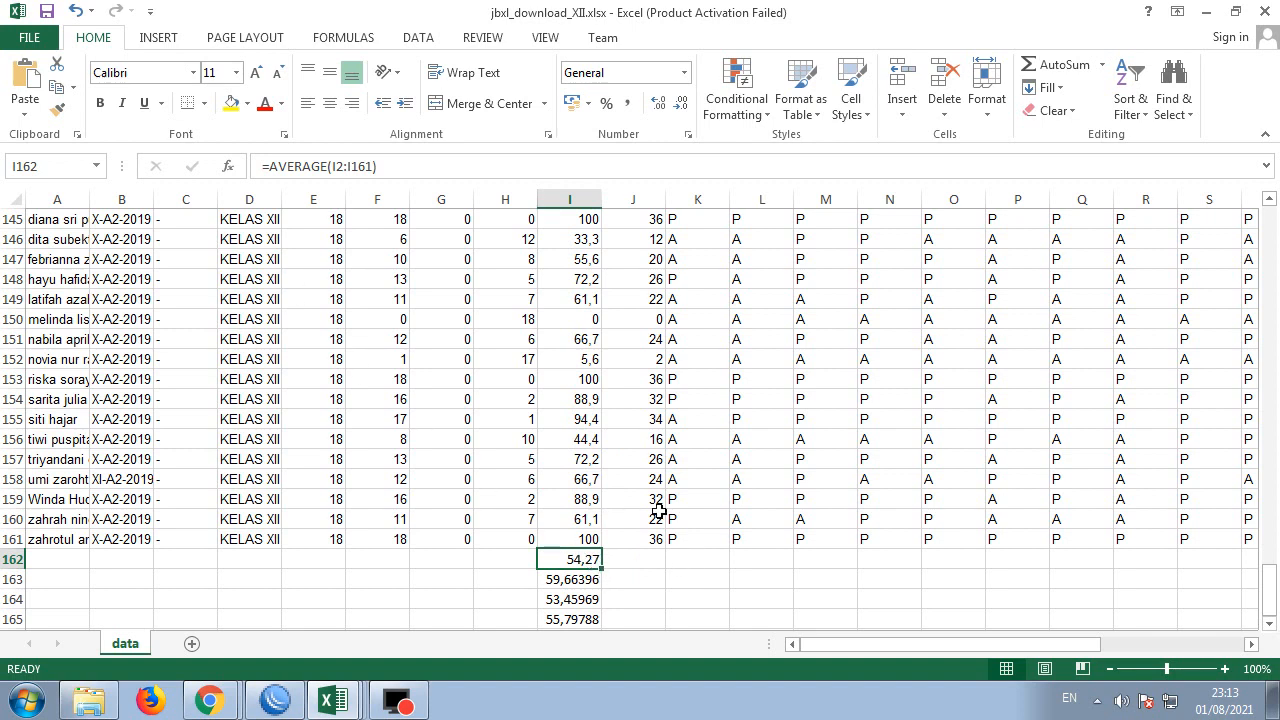
Float the jbxl_download_XII.xlsx window and bring the average in cell J193 of jbxl_download_XI.xlsx into view
{"action": "left_click_drag", "start_coordinate": [885, 15], "coordinate": [650, 178]}
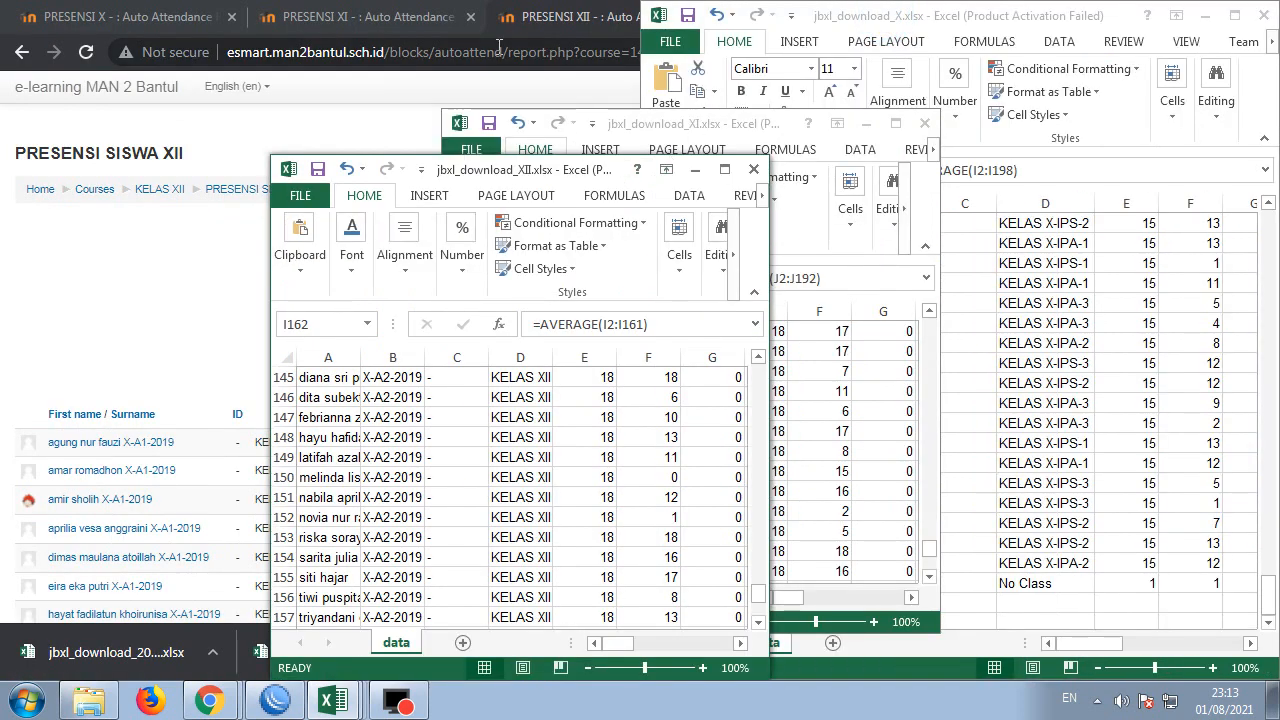
{"action": "left_click", "coordinate": [753, 125]}
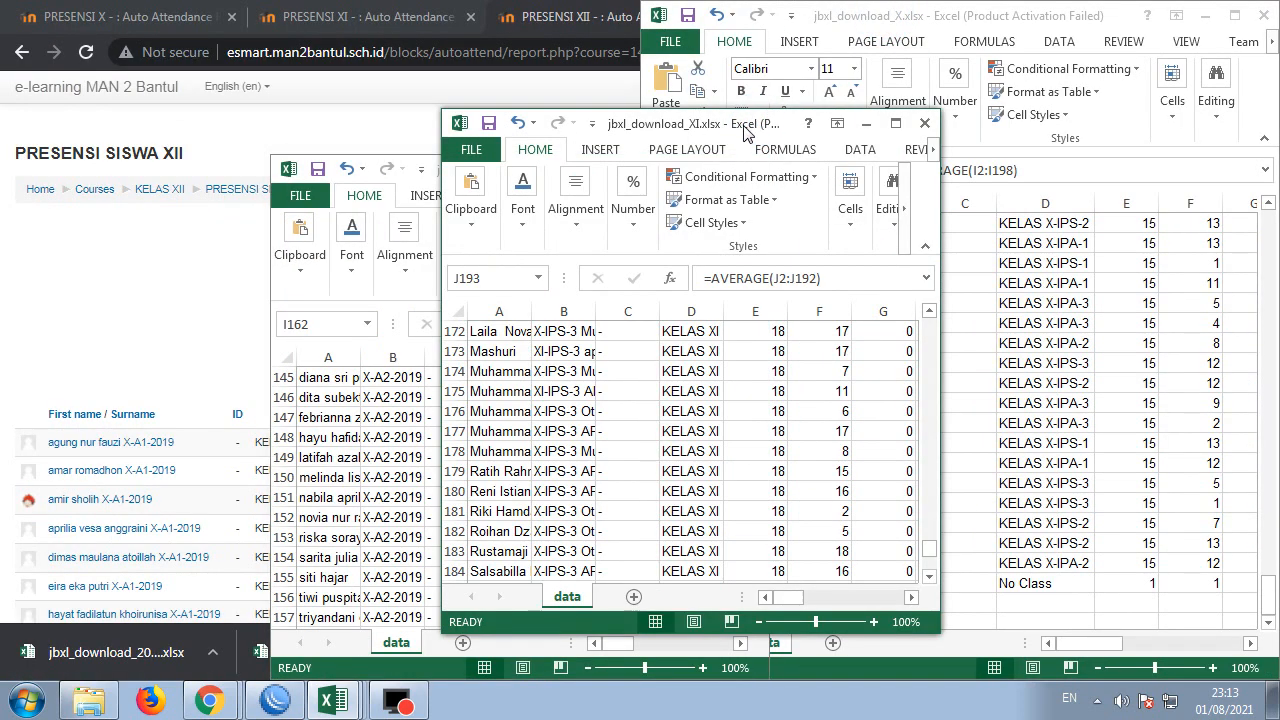
{"action": "scroll", "coordinate": [606, 443], "scroll_direction": "down", "scroll_amount": 7}
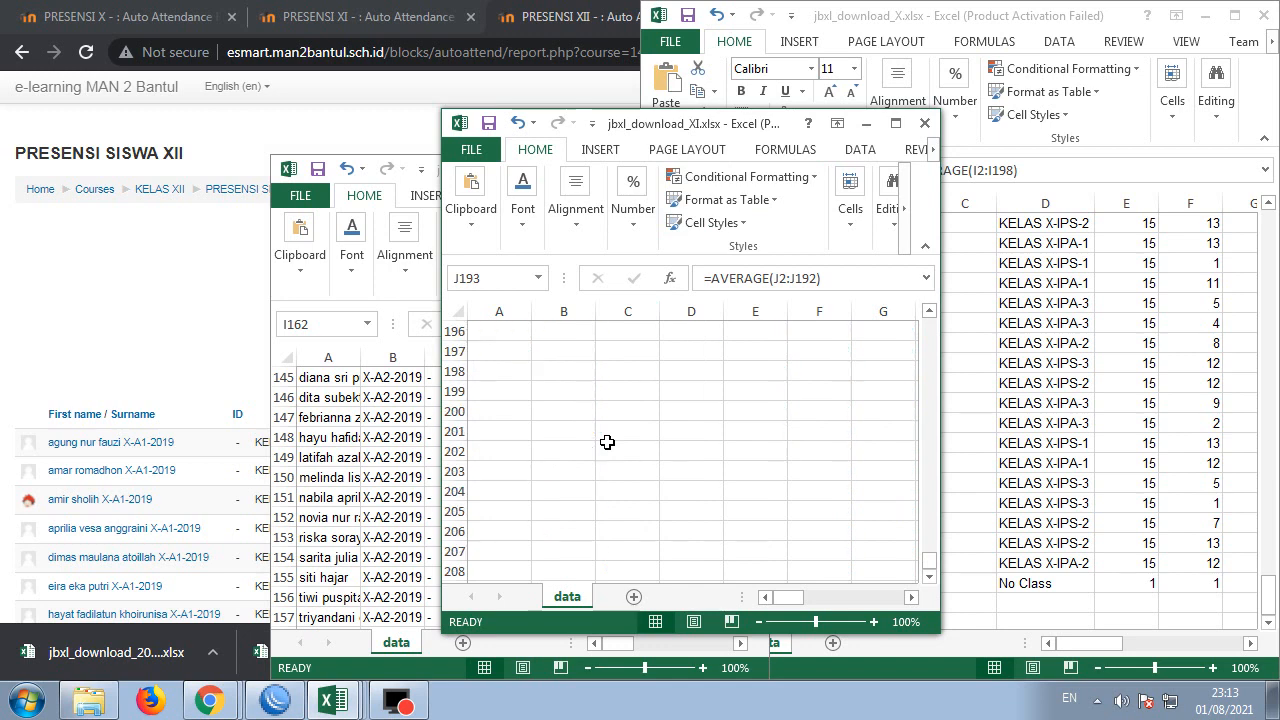
{"action": "scroll", "coordinate": [610, 445], "scroll_direction": "up", "scroll_amount": 2}
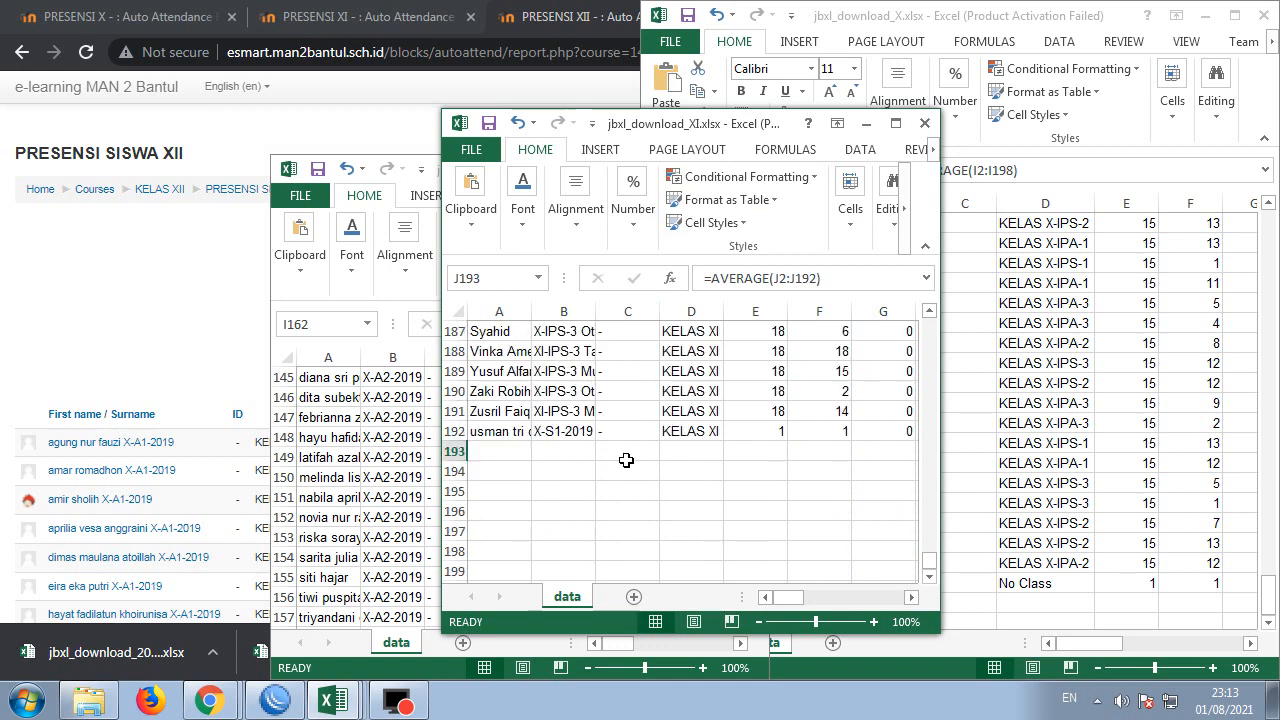
{"action": "left_click", "coordinate": [911, 597]}
{"action": "left_click", "coordinate": [911, 597]}
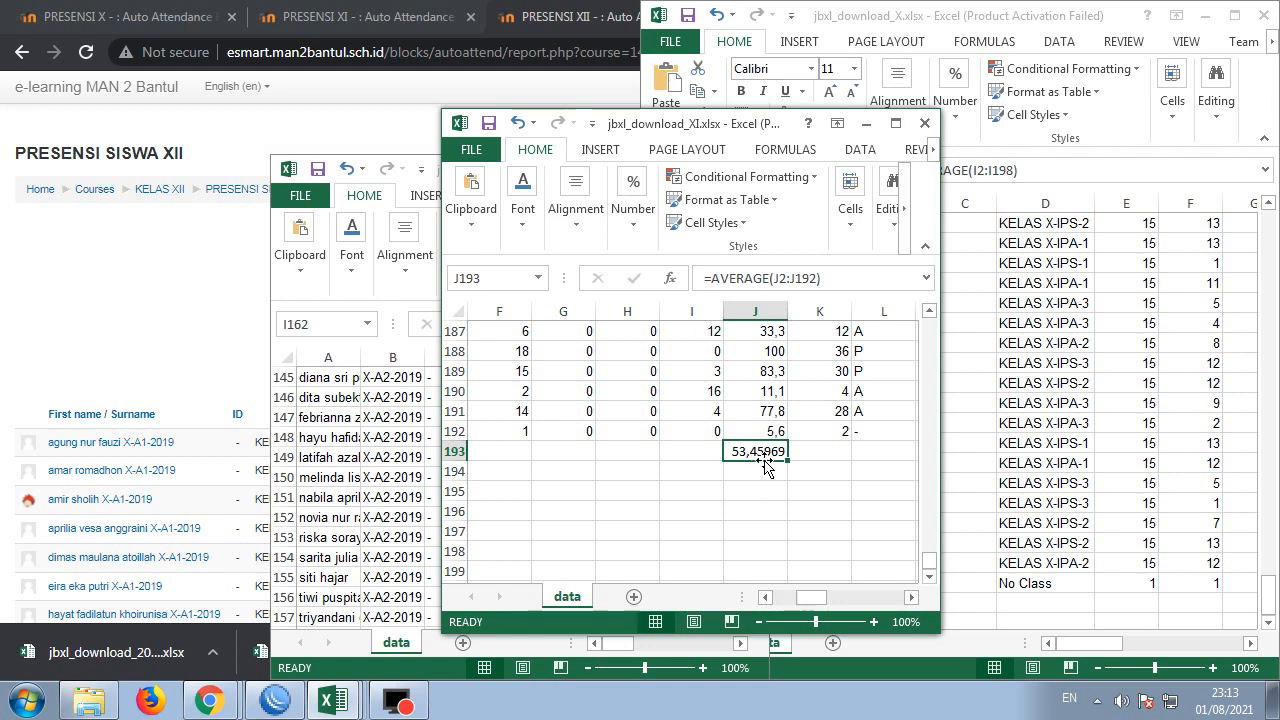
Bring the attendance average in cell I199 of jbxl_download_X.xlsx into view
{"action": "left_click", "coordinate": [1096, 20]}
{"action": "scroll", "coordinate": [1100, 562], "scroll_direction": "down", "scroll_amount": 4}
{"action": "scroll", "coordinate": [1106, 550], "scroll_direction": "up", "scroll_amount": 3}
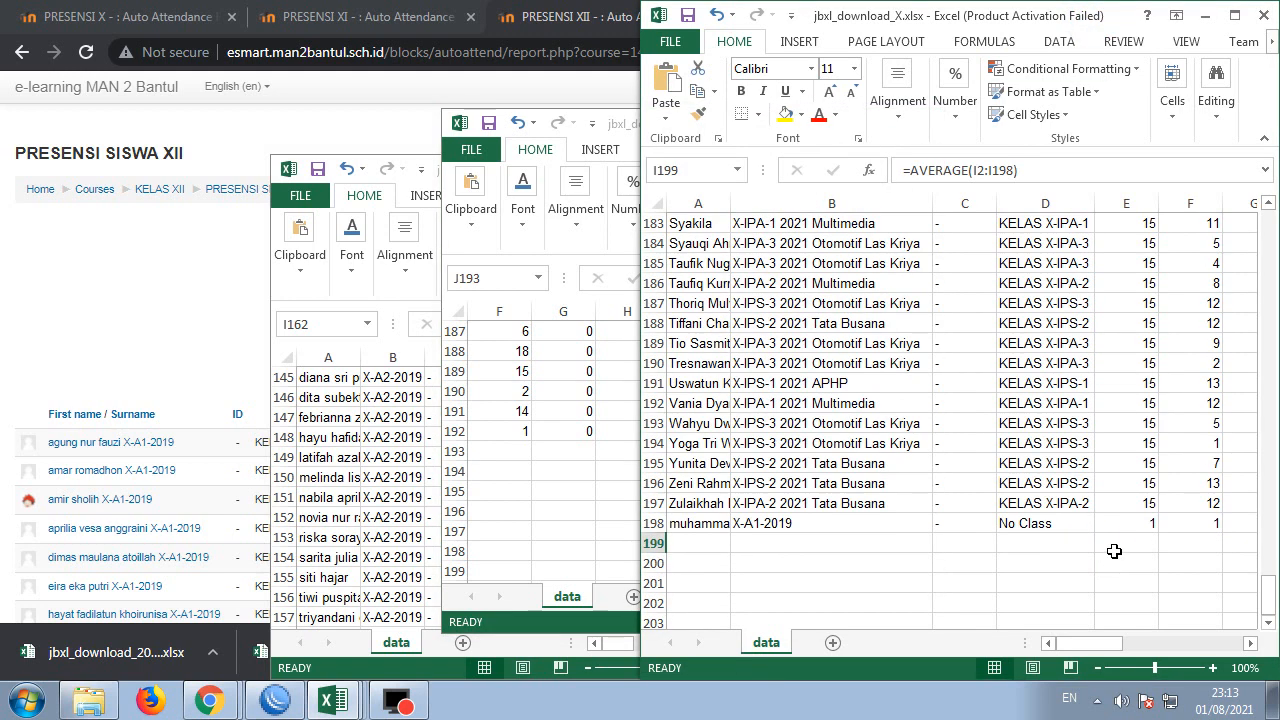
{"action": "left_click", "coordinate": [1250, 643]}
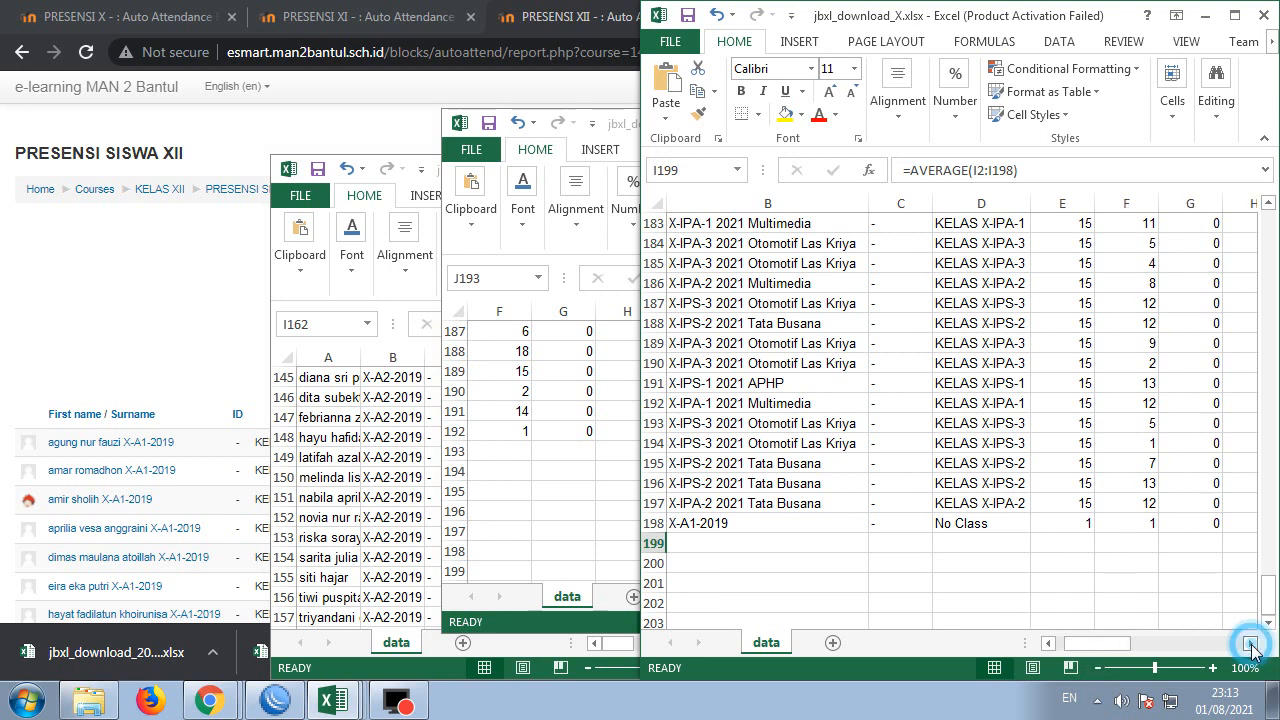
{"action": "left_click", "coordinate": [1250, 643]}
{"action": "left_click", "coordinate": [1250, 643]}
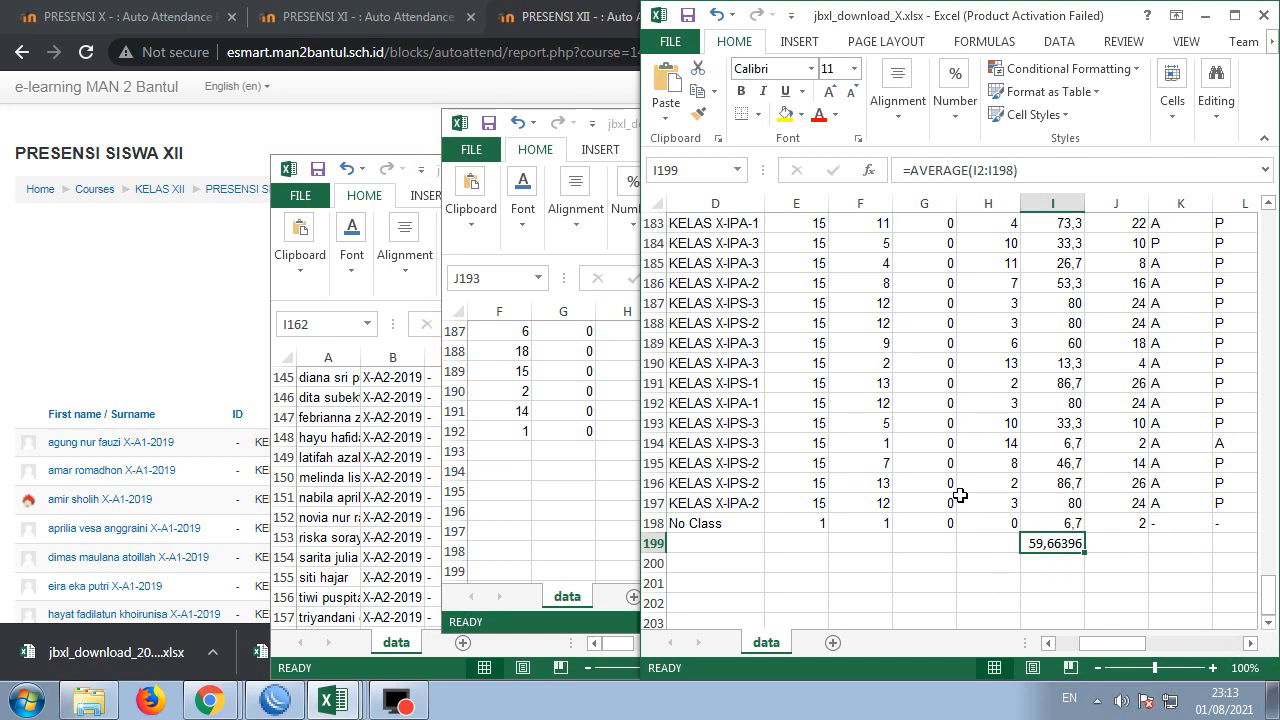
Maximize the jbxl_download_XII.xlsx window and review the averages listed in I163:I165 below the Percent column
{"action": "left_click", "coordinate": [403, 164]}
{"action": "left_click", "coordinate": [725, 169]}
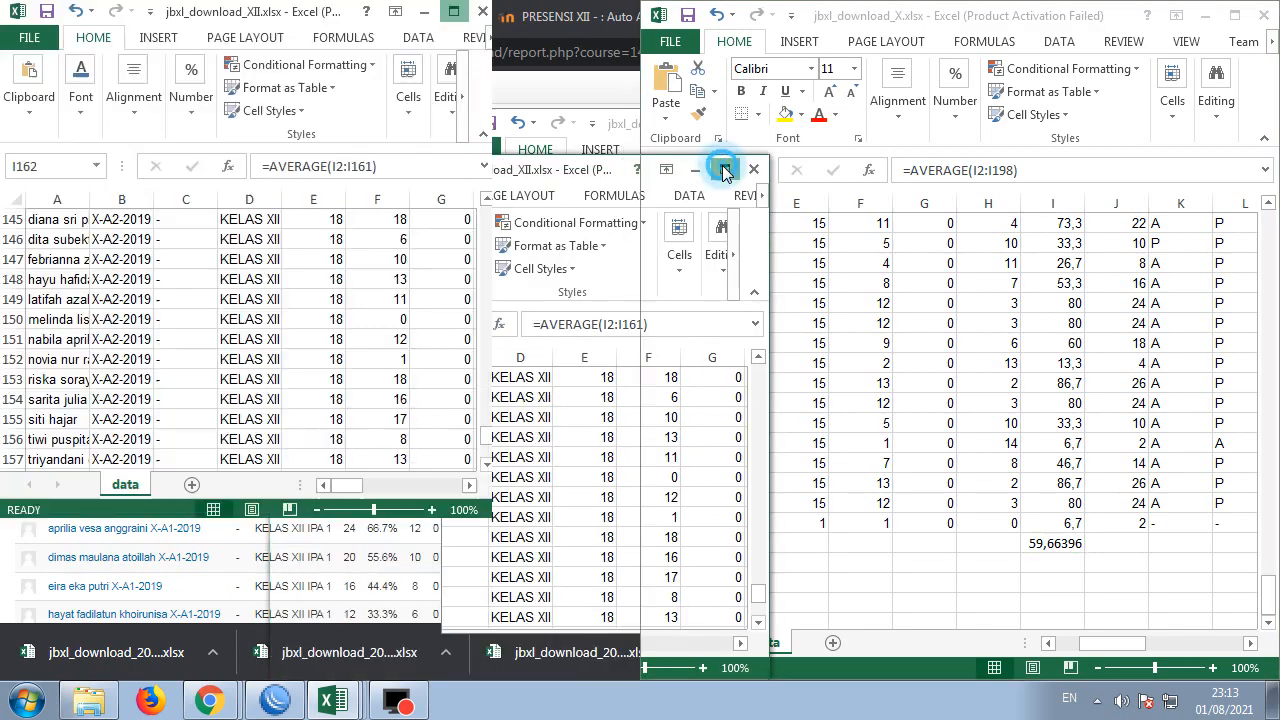
{"action": "scroll", "coordinate": [580, 532], "scroll_direction": "down", "scroll_amount": 3}
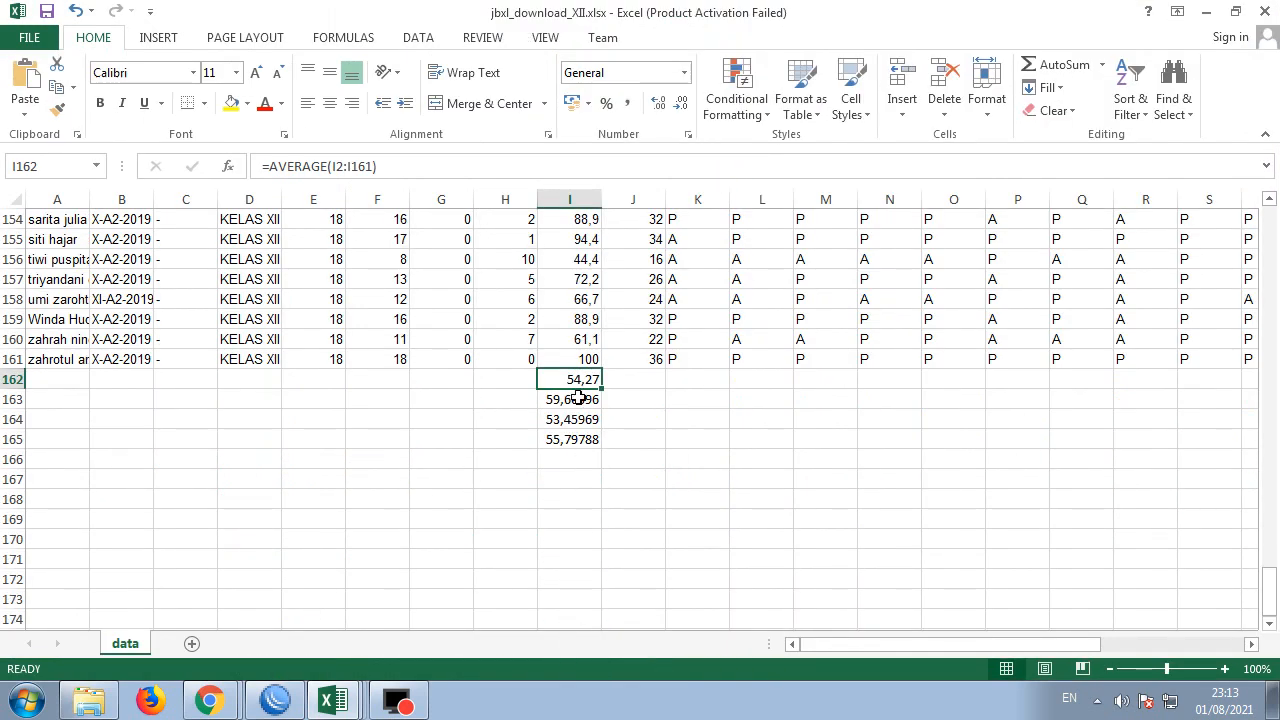
{"action": "left_click", "coordinate": [579, 409]}
{"action": "left_click_drag", "start_coordinate": [579, 409], "coordinate": [580, 432]}
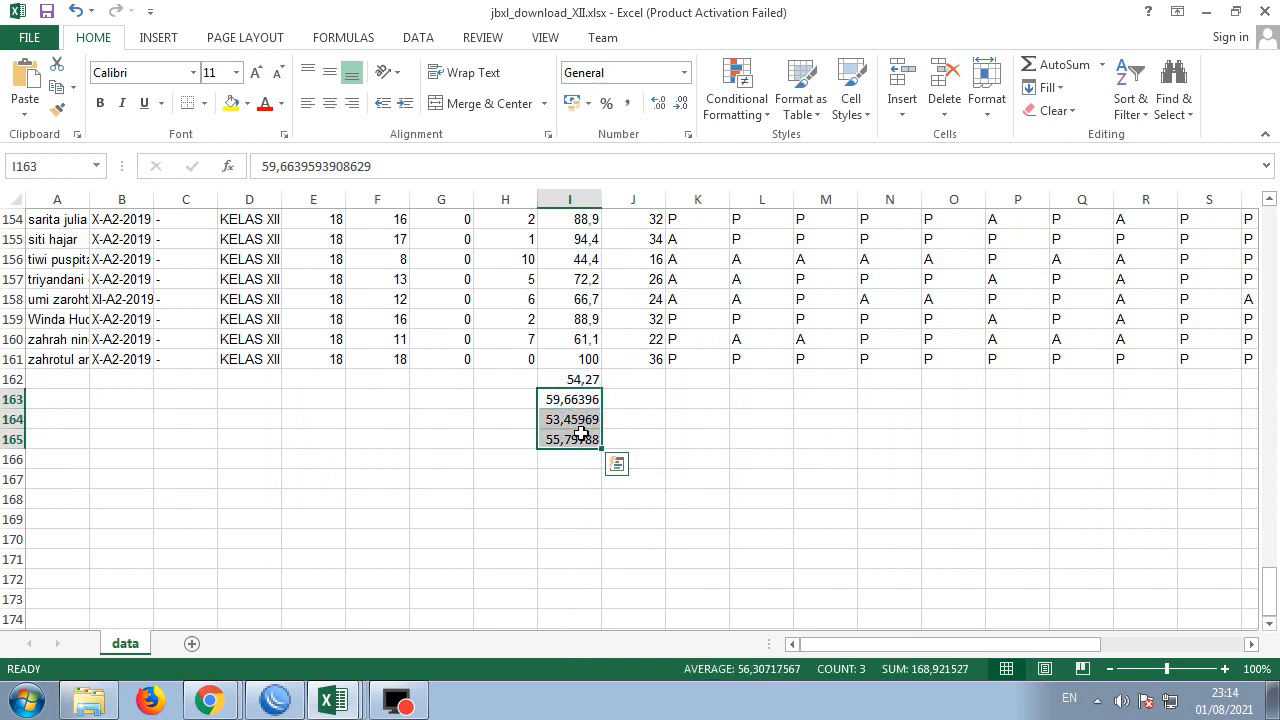
{"action": "double_click", "coordinate": [579, 399]}
{"action": "left_click", "coordinate": [508, 437]}
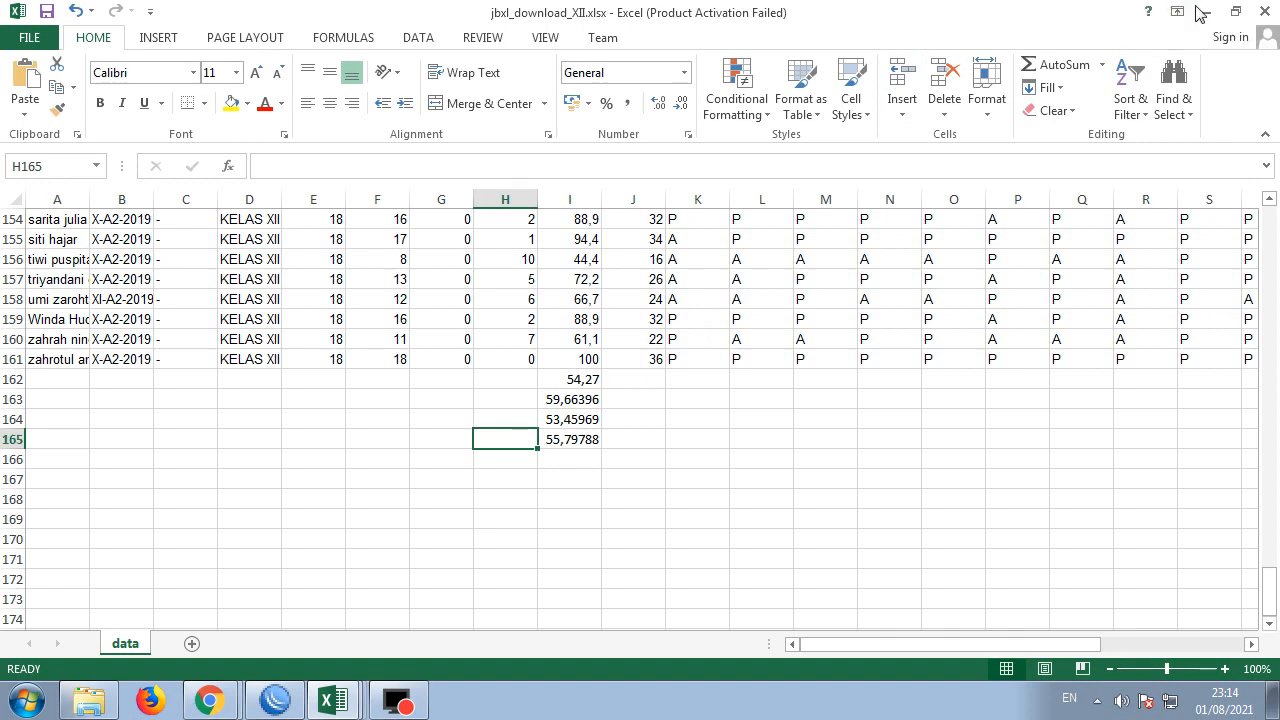
Inspect the class averages in I162, I163 and I164 and the overall average in I165 one by one
{"action": "left_click", "coordinate": [1236, 11]}
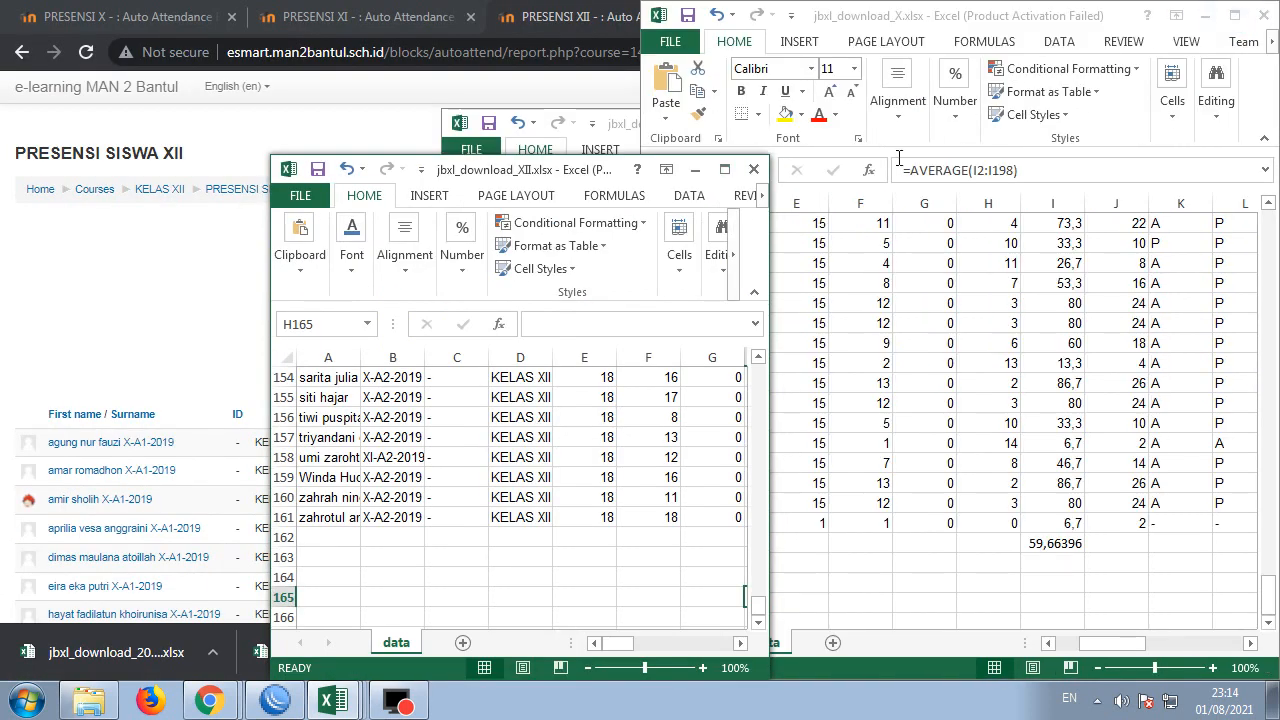
{"action": "left_click", "coordinate": [725, 168]}
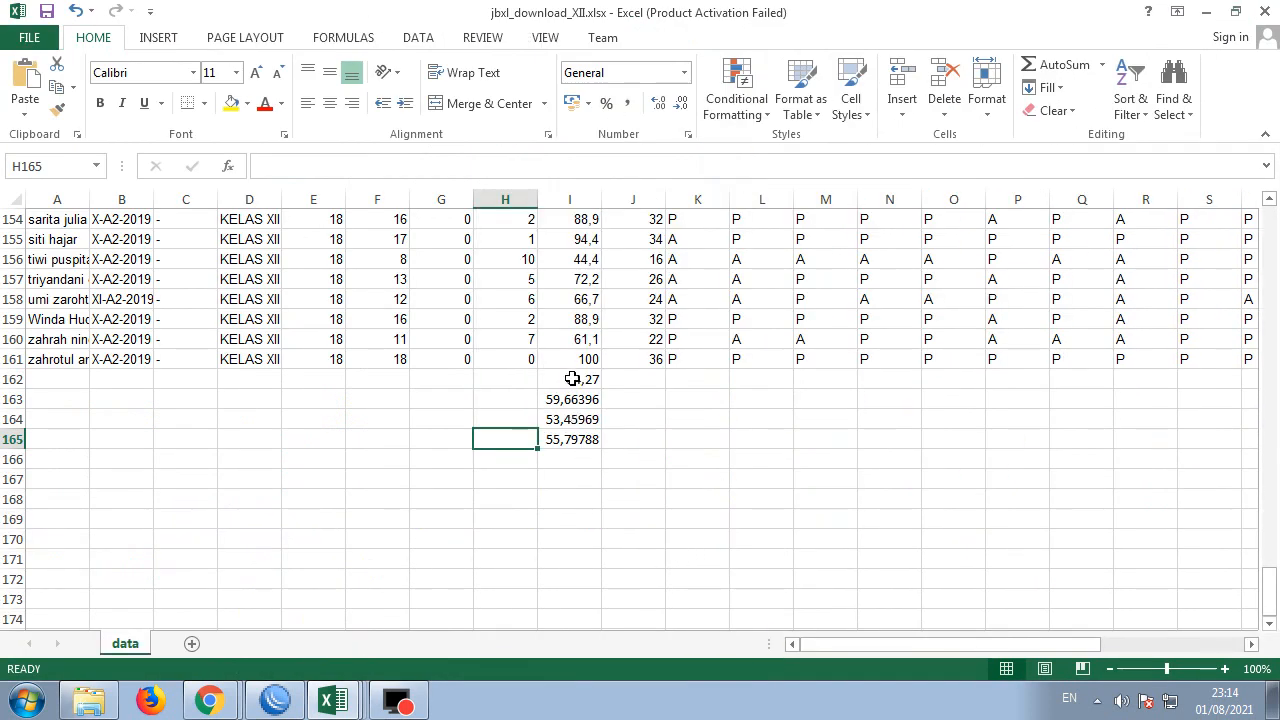
{"action": "left_click", "coordinate": [575, 379]}
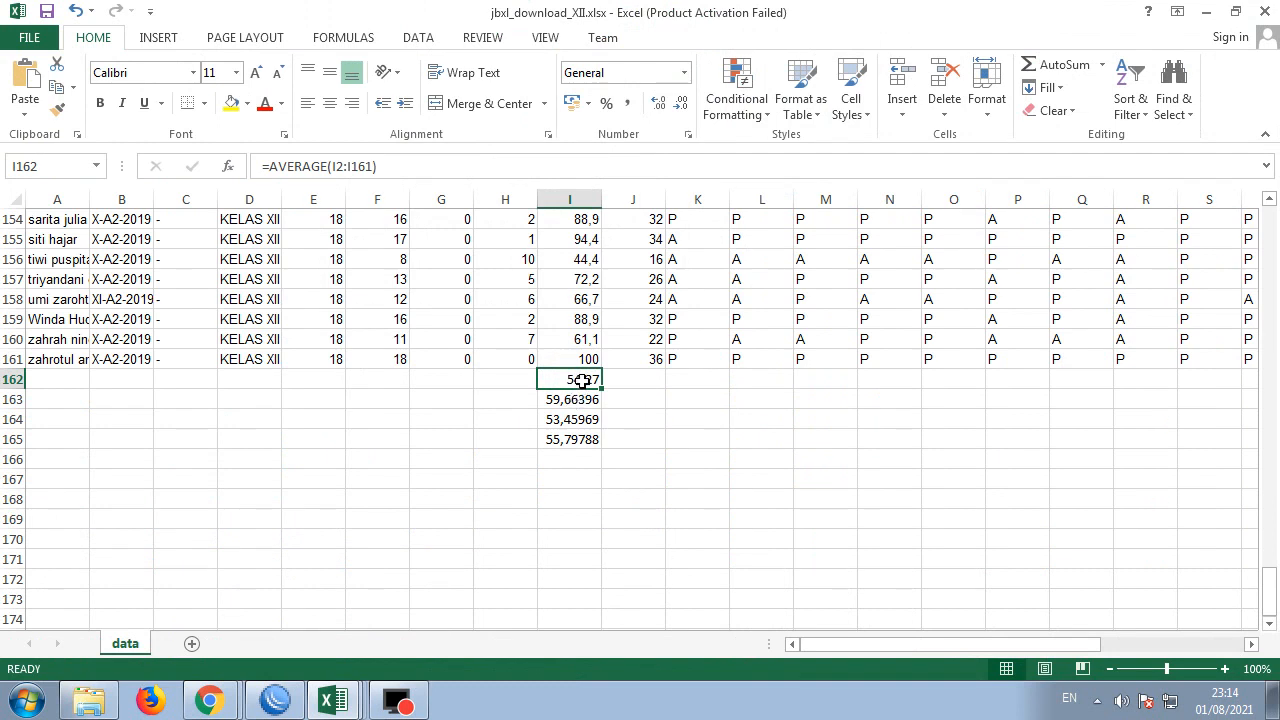
{"action": "left_click", "coordinate": [578, 399]}
{"action": "left_click", "coordinate": [579, 421]}
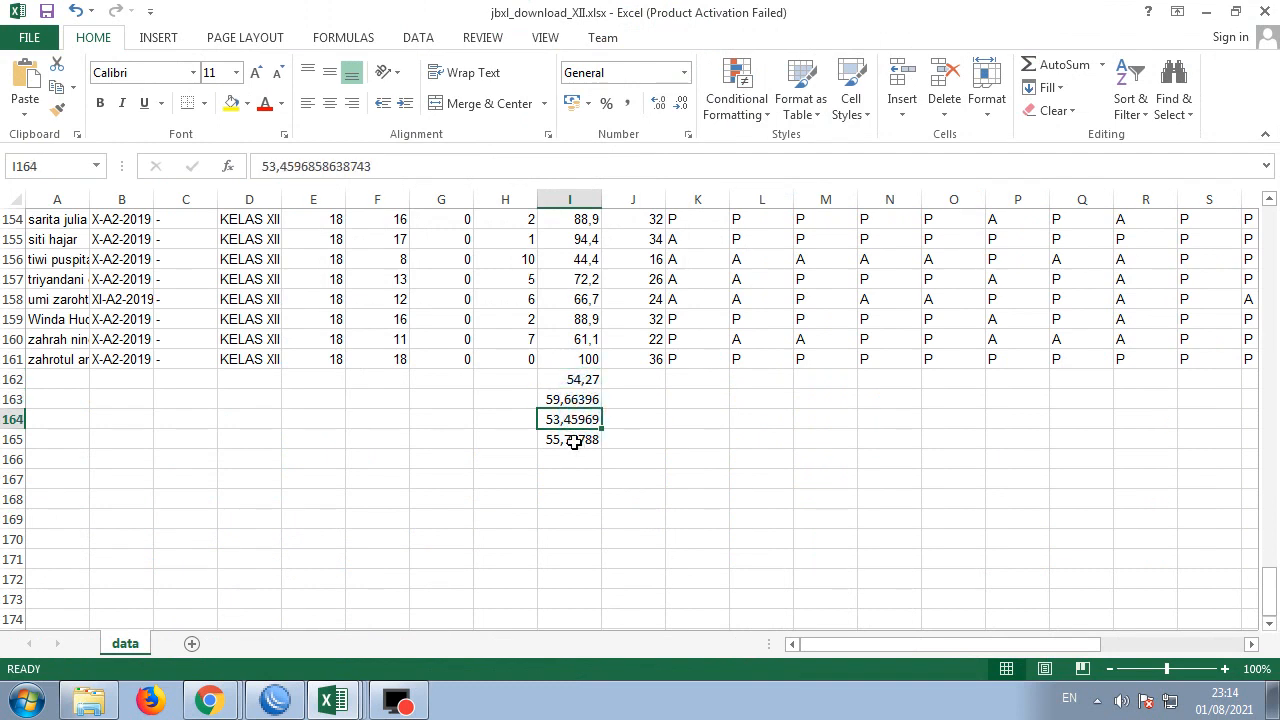
{"action": "left_click", "coordinate": [576, 438]}
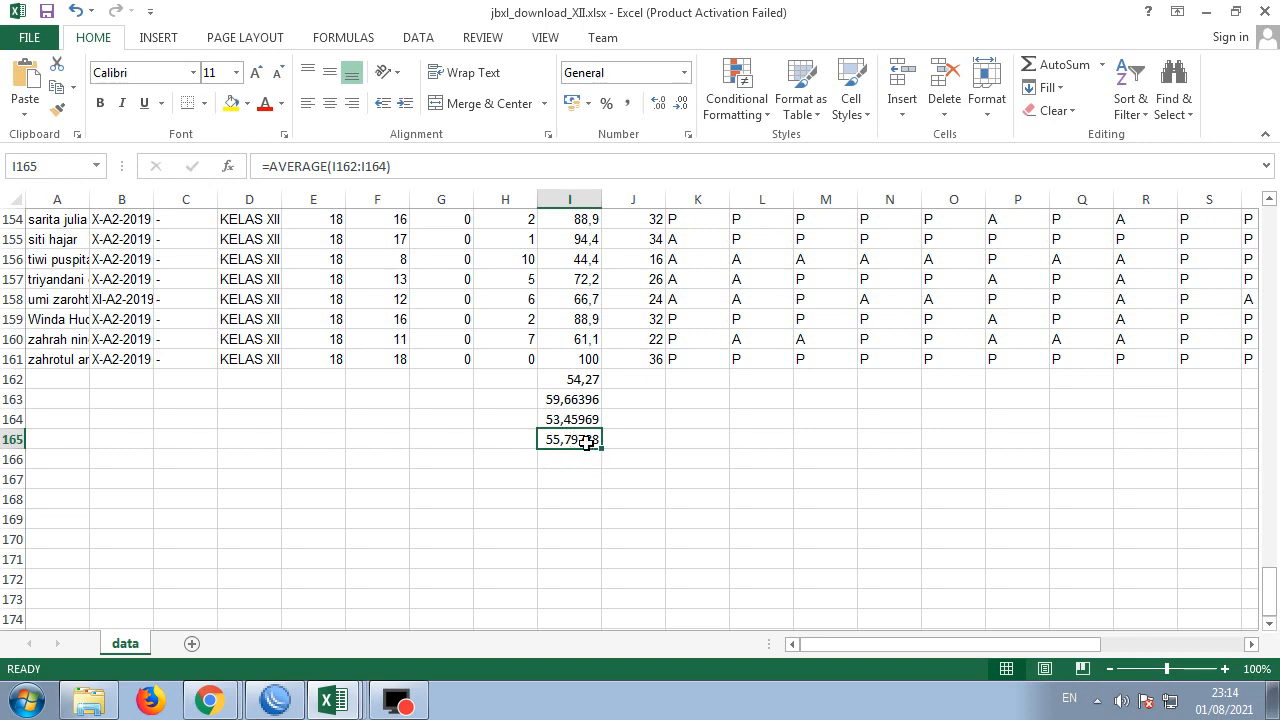
Go back up to the header row of the class XII data and inspect the P, I and A column headings
{"action": "scroll", "coordinate": [747, 508], "scroll_direction": "up", "scroll_amount": 3}
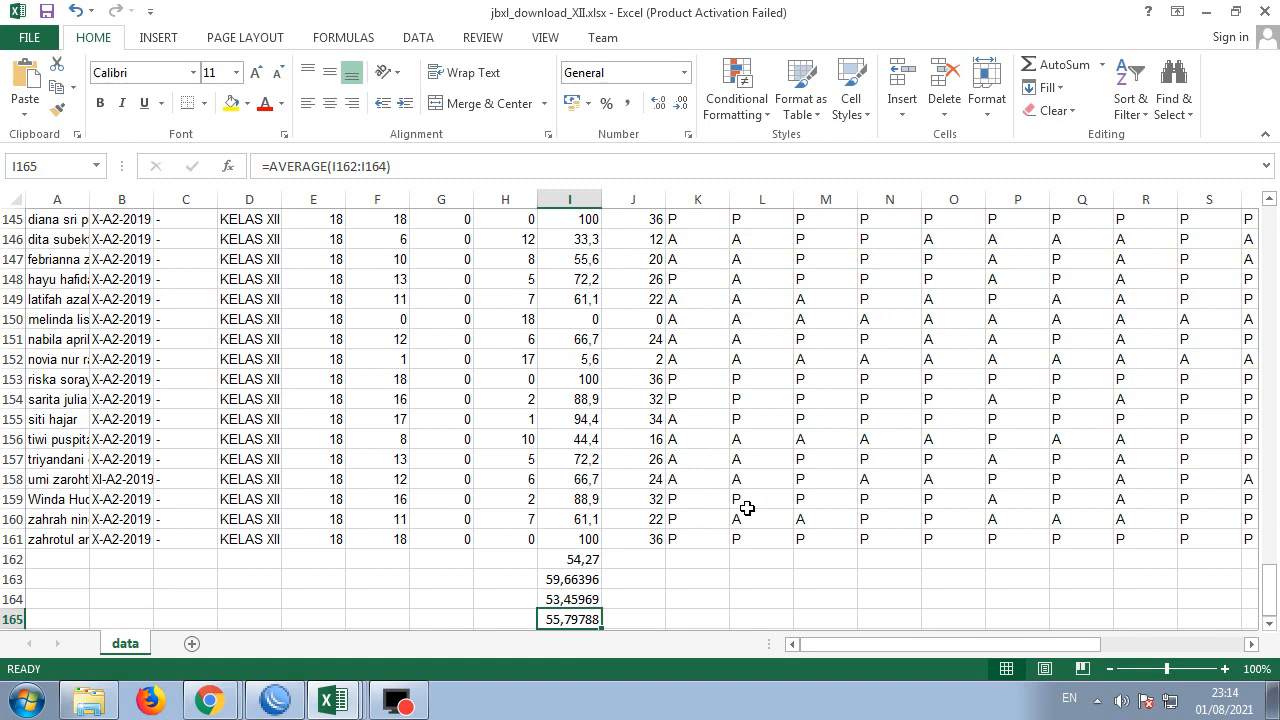
{"action": "scroll", "coordinate": [747, 508], "scroll_direction": "down", "scroll_amount": 2}
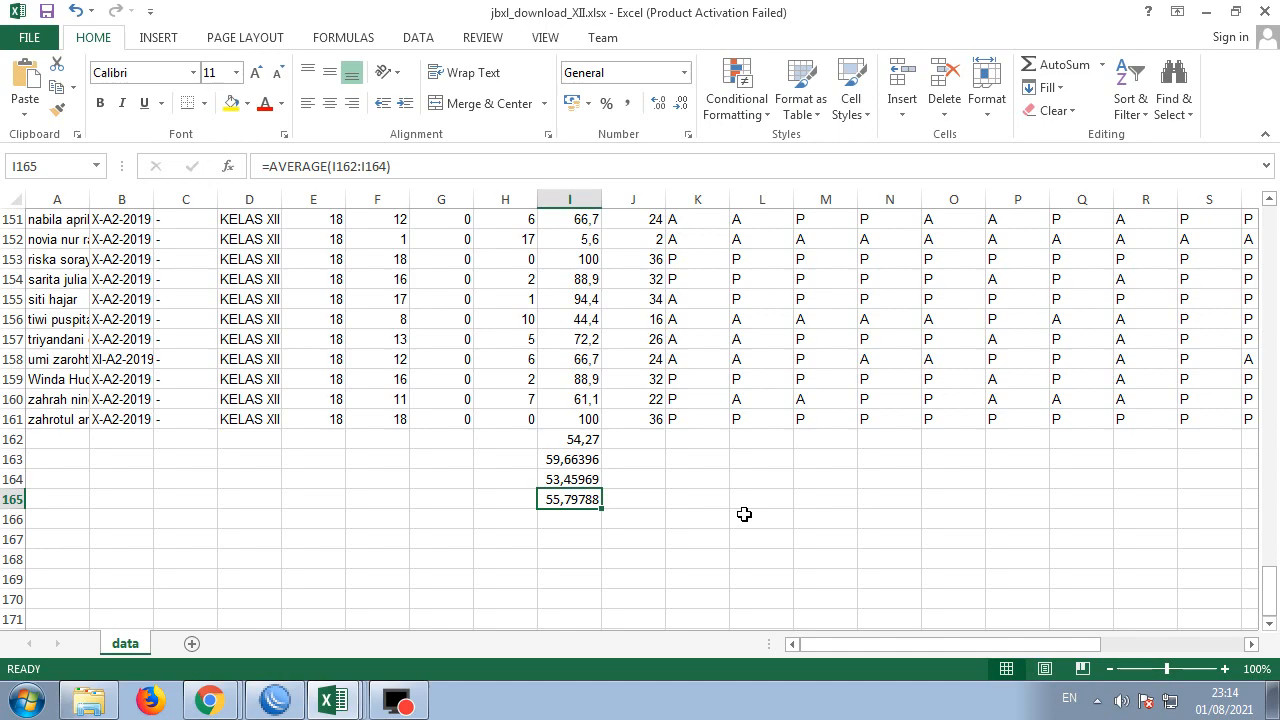
{"action": "scroll", "coordinate": [880, 565], "scroll_direction": "up", "scroll_amount": 18}
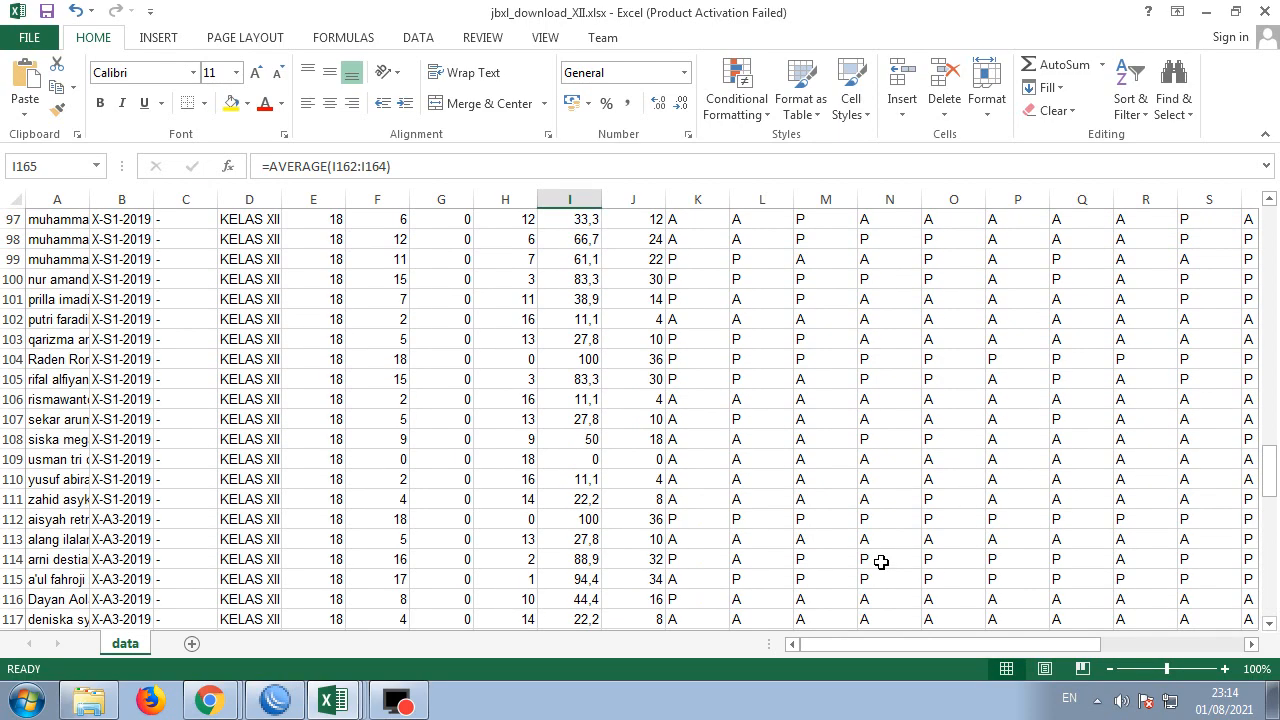
{"action": "scroll", "coordinate": [880, 562], "scroll_direction": "up", "scroll_amount": 19}
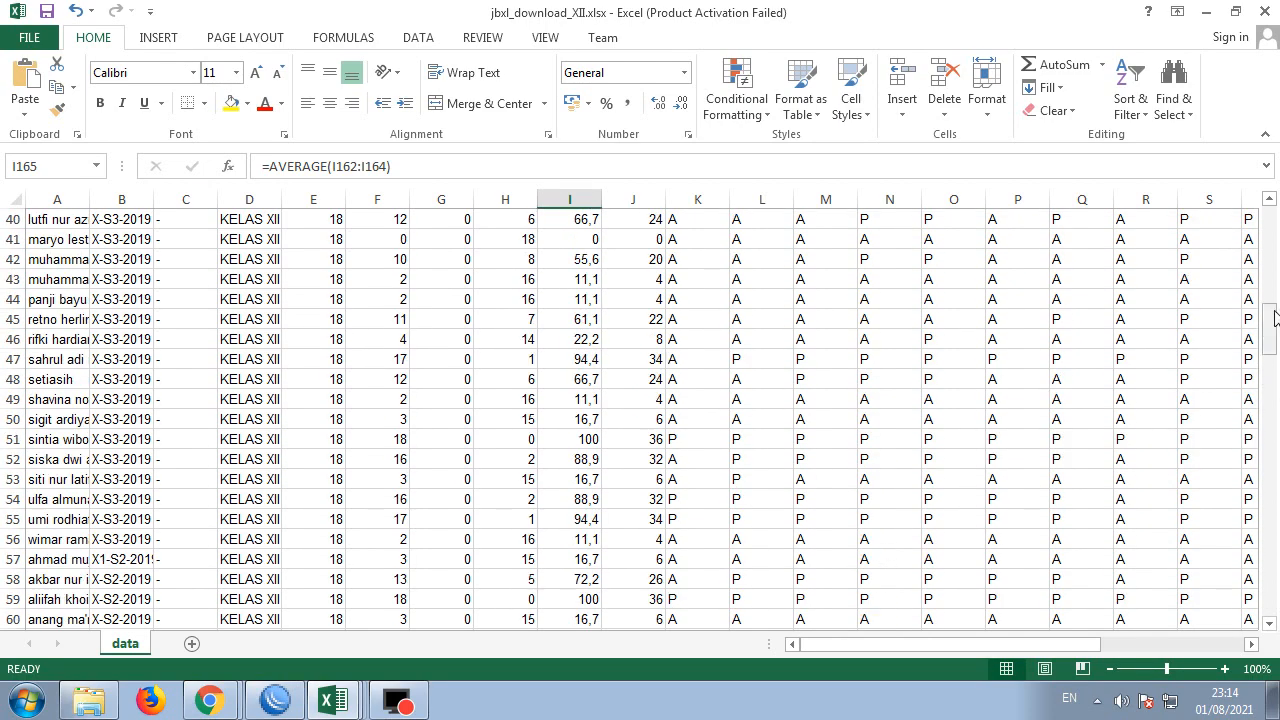
{"action": "left_click_drag", "start_coordinate": [1275, 318], "coordinate": [1270, 215]}
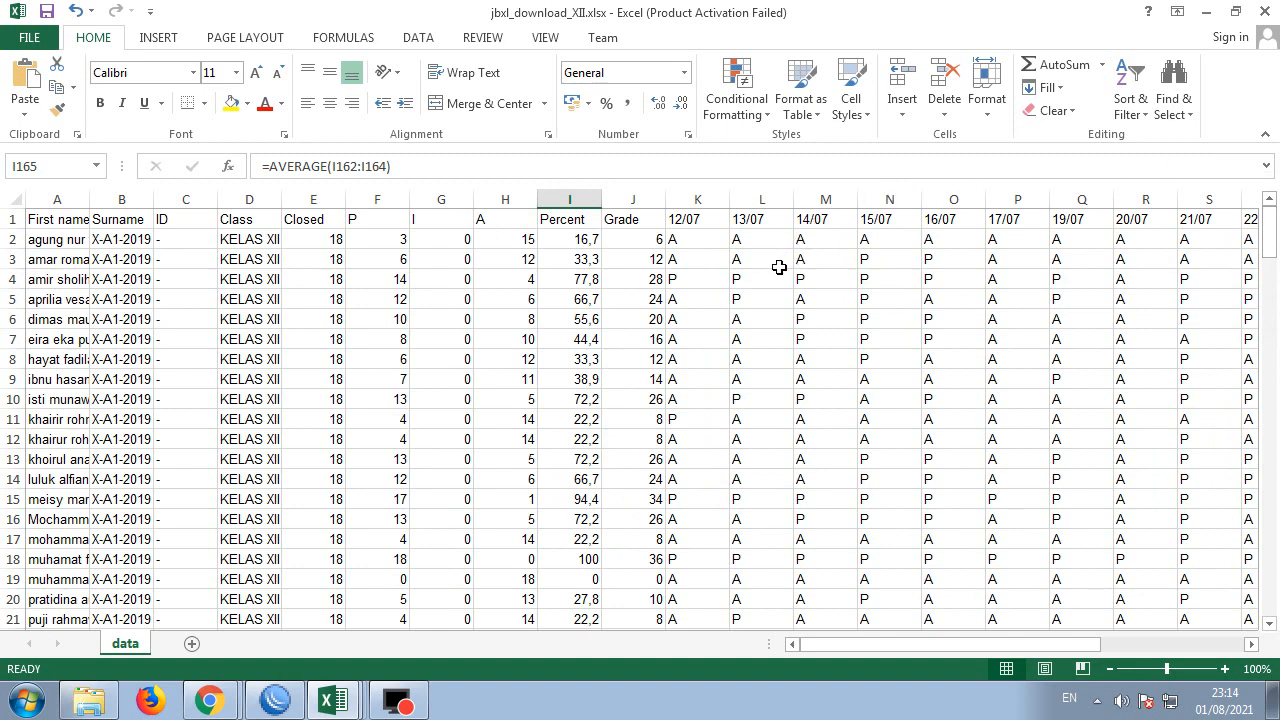
{"action": "left_click", "coordinate": [380, 238]}
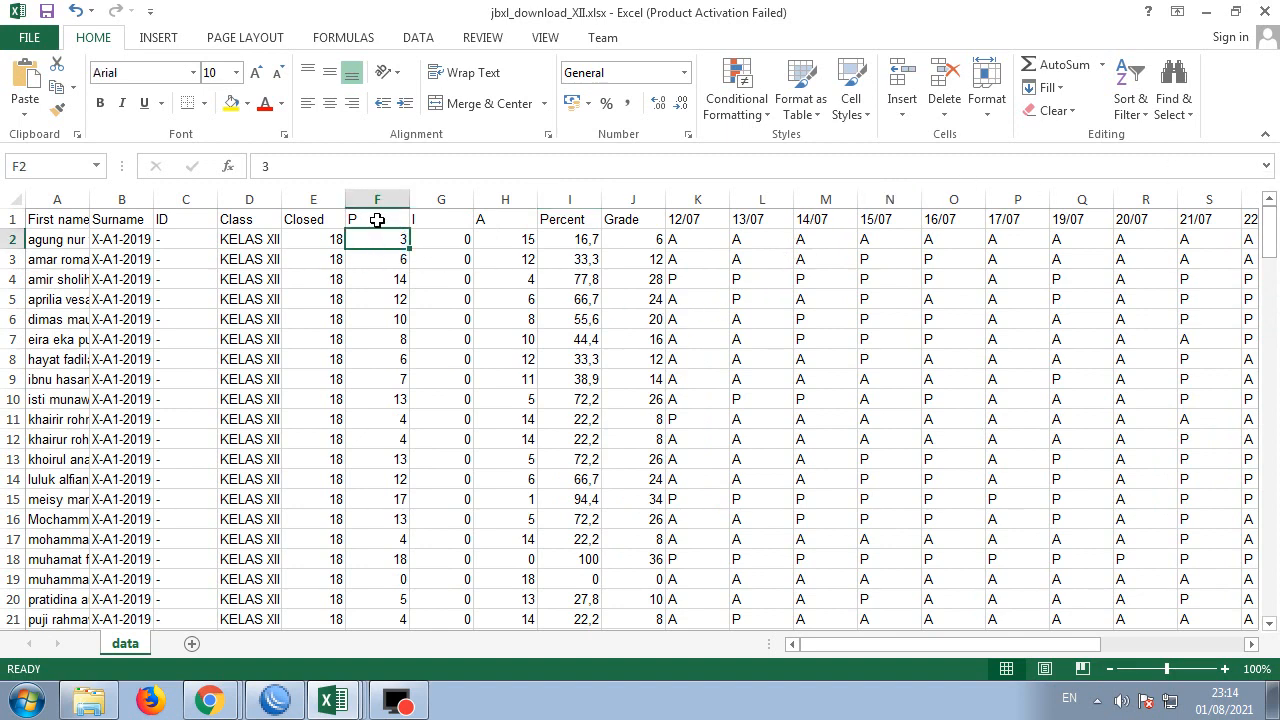
{"action": "left_click", "coordinate": [380, 220]}
{"action": "left_click", "coordinate": [440, 220]}
{"action": "left_click", "coordinate": [500, 220]}
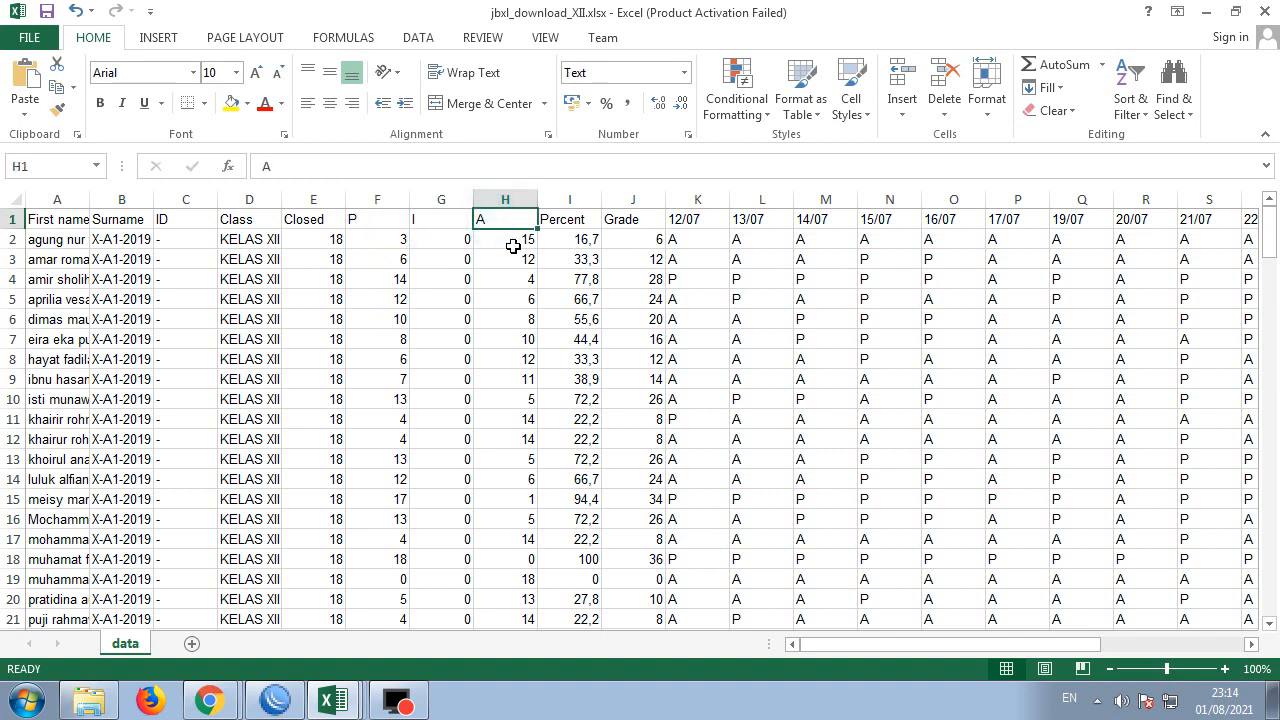
Compare the P, I and A attendance counts of the first four students in rows 2 to 5
{"action": "left_click_drag", "start_coordinate": [380, 237], "coordinate": [484, 238]}
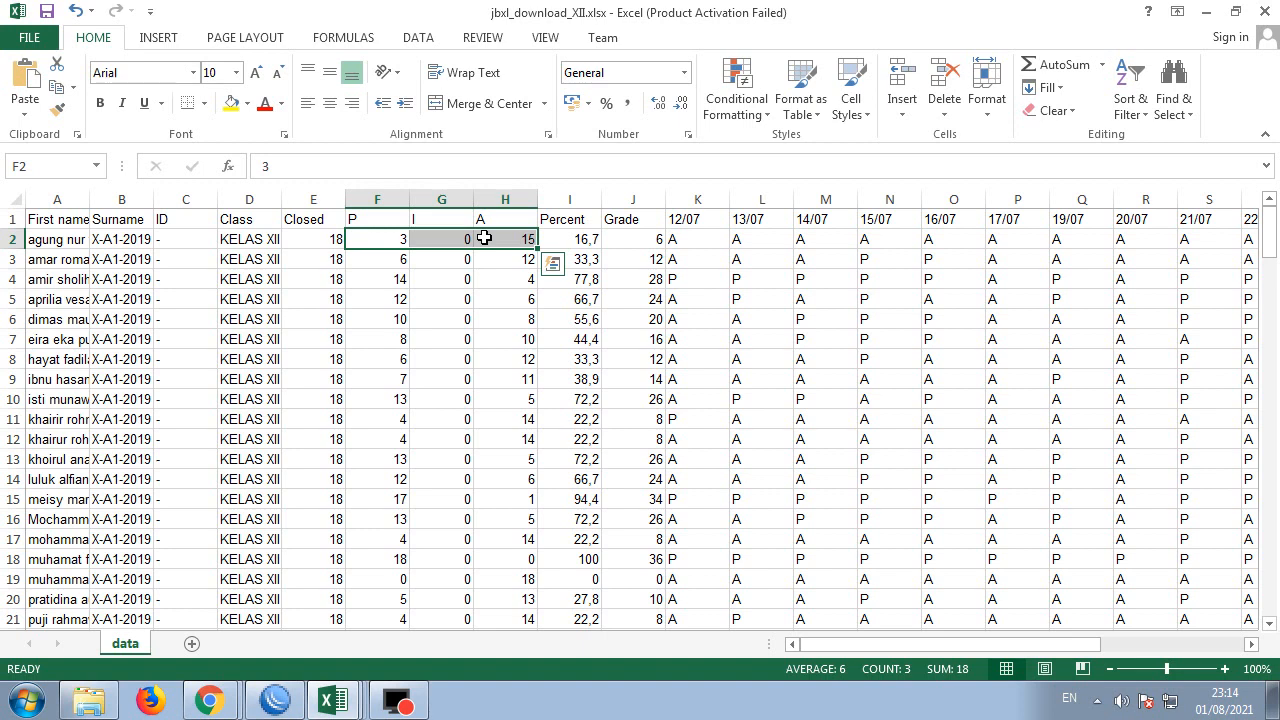
{"action": "left_click", "coordinate": [399, 262]}
{"action": "left_click", "coordinate": [494, 262]}
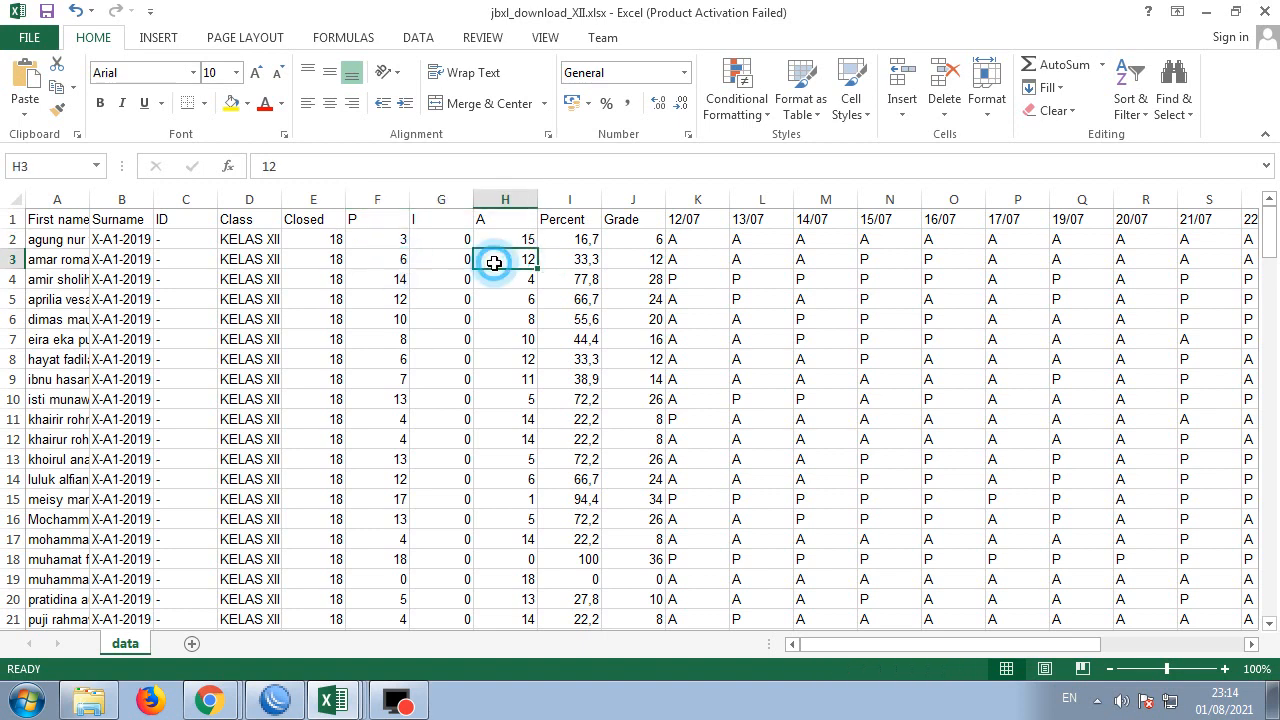
{"action": "left_click", "coordinate": [401, 259]}
{"action": "left_click", "coordinate": [449, 259]}
{"action": "left_click", "coordinate": [486, 259]}
{"action": "left_click", "coordinate": [408, 279]}
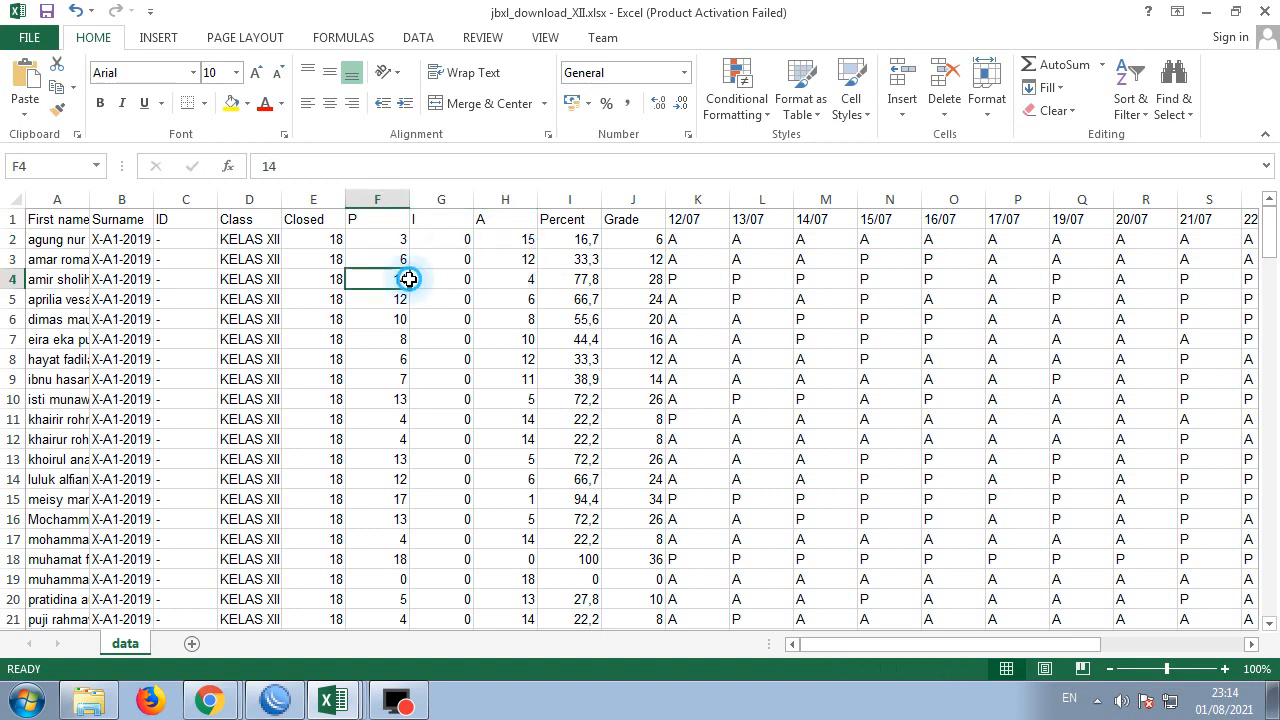
{"action": "left_click", "coordinate": [505, 279]}
{"action": "left_click", "coordinate": [410, 304]}
{"action": "left_click", "coordinate": [448, 300]}
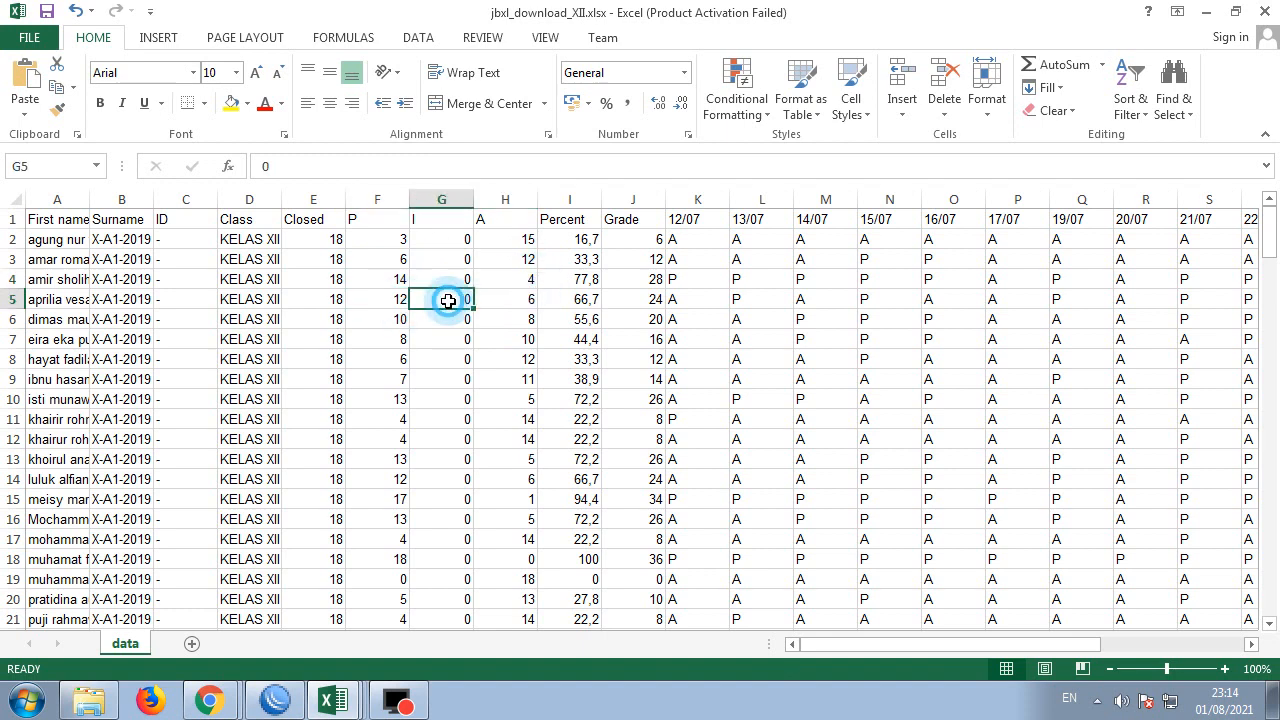
{"action": "left_click", "coordinate": [505, 300]}
{"action": "scroll", "coordinate": [488, 475], "scroll_direction": "down", "scroll_amount": 4}
{"action": "scroll", "coordinate": [485, 473], "scroll_direction": "up", "scroll_amount": 4}
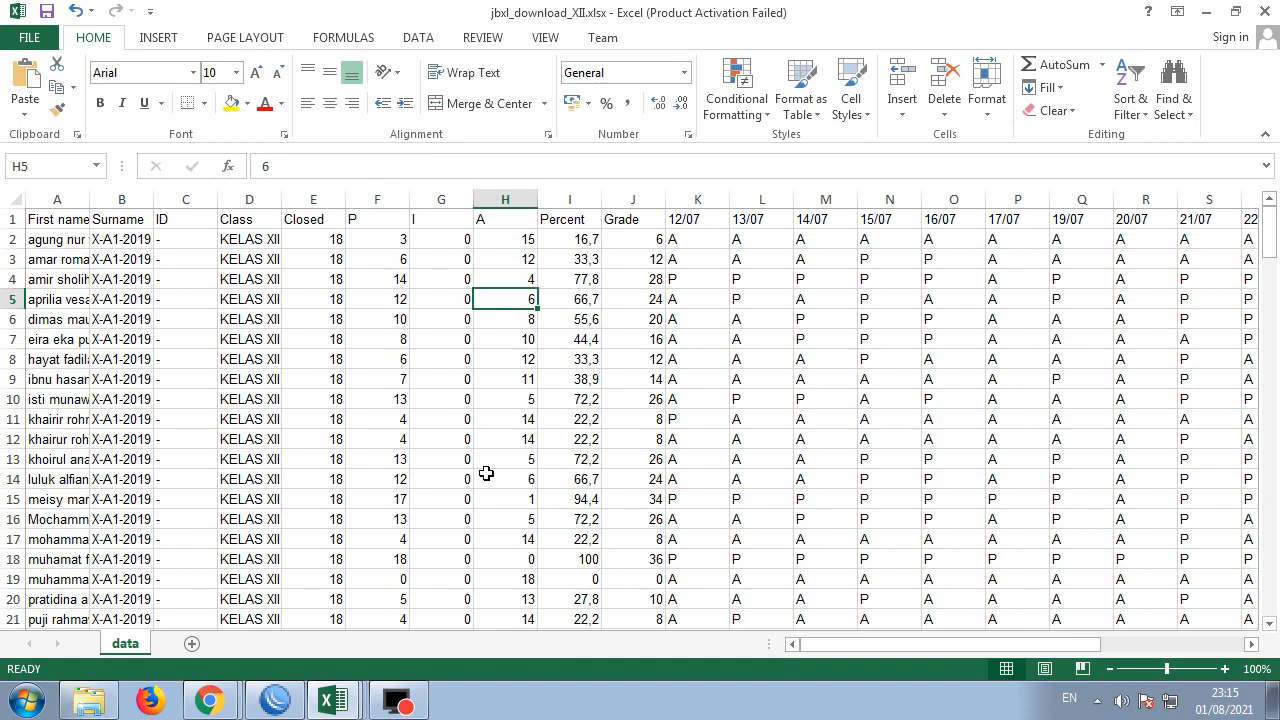
Recheck the first student's P, I and A counts in row 2 and examine the whole P column
{"action": "left_click", "coordinate": [396, 236]}
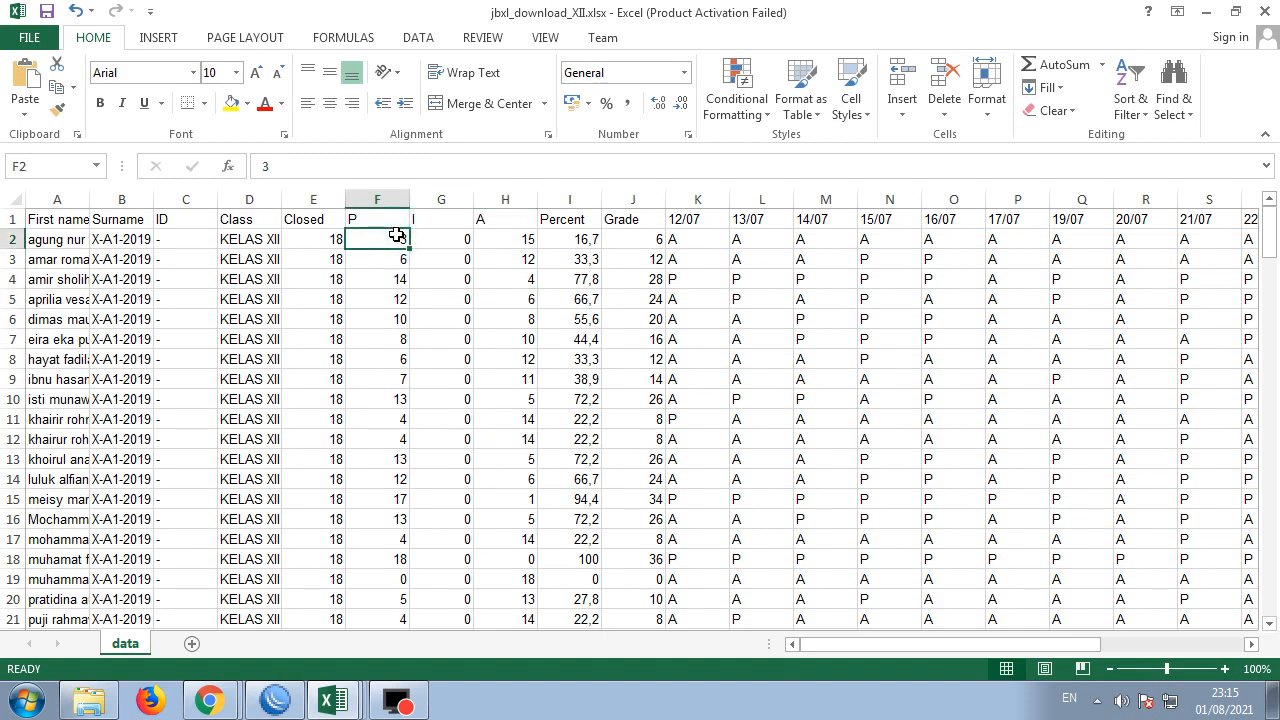
{"action": "left_click", "coordinate": [452, 238]}
{"action": "left_click", "coordinate": [514, 239]}
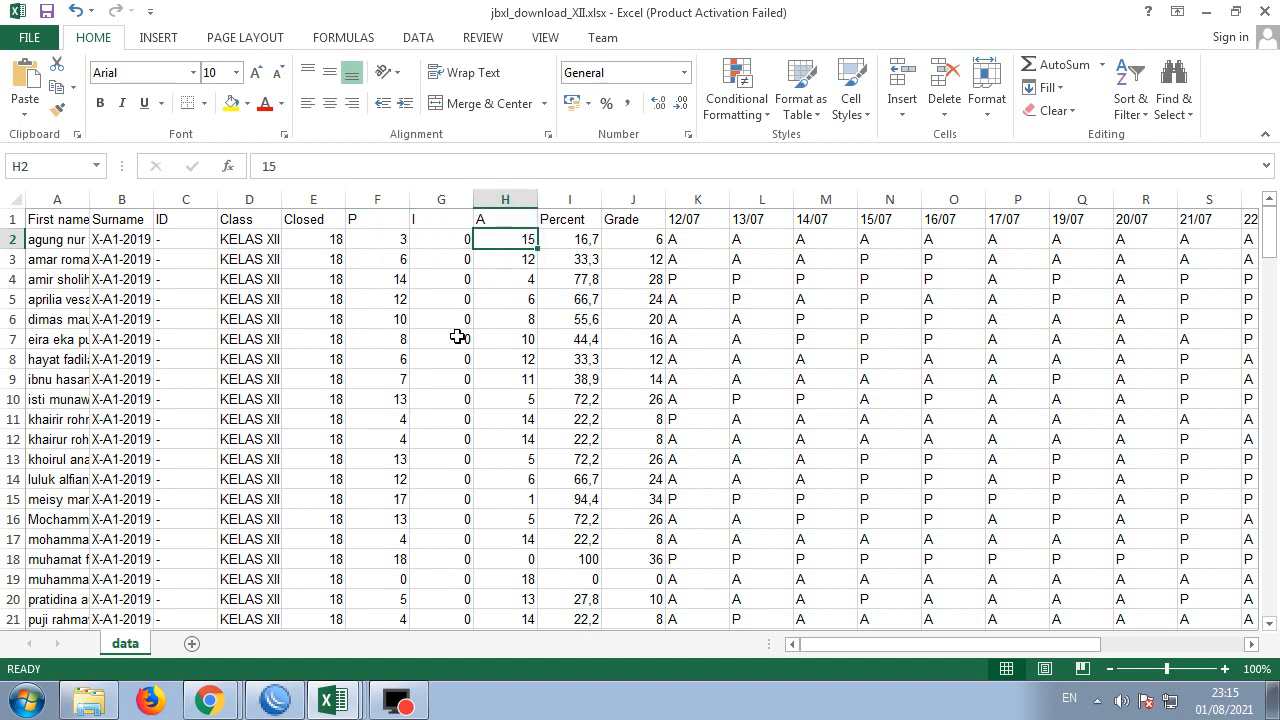
{"action": "left_click", "coordinate": [384, 232]}
{"action": "left_click", "coordinate": [388, 199]}
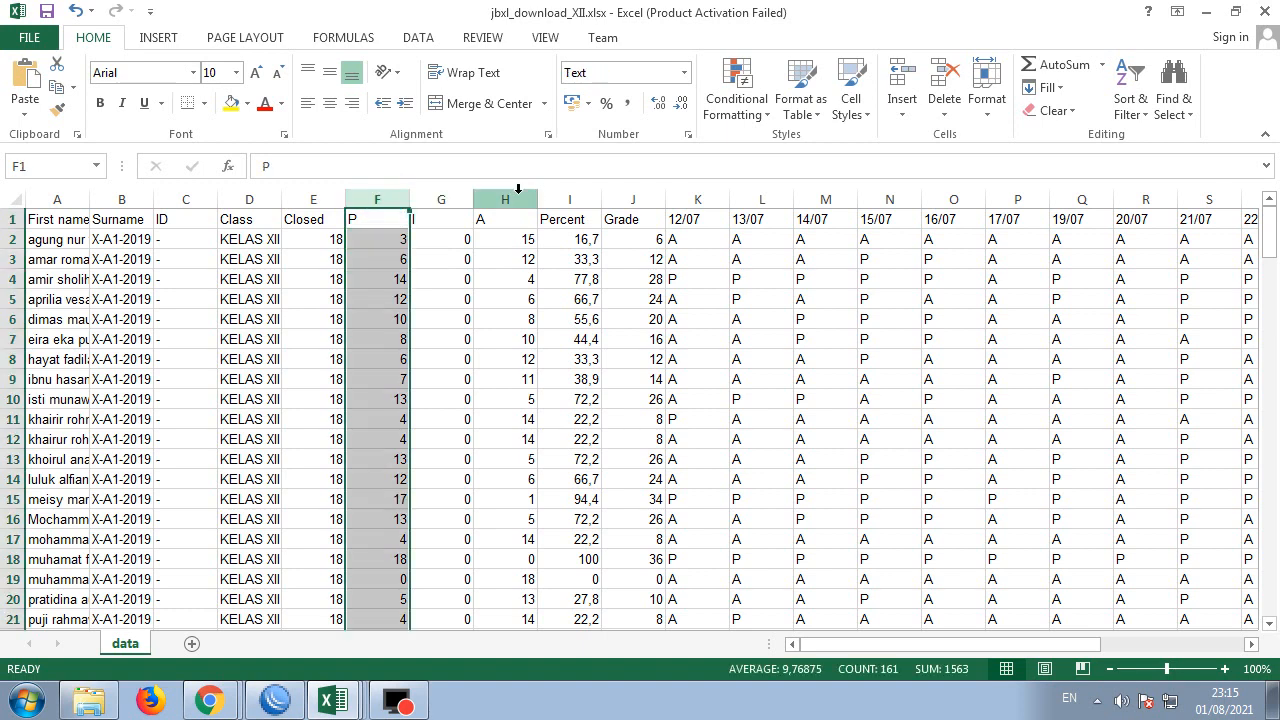
{"action": "left_click", "coordinate": [525, 242]}
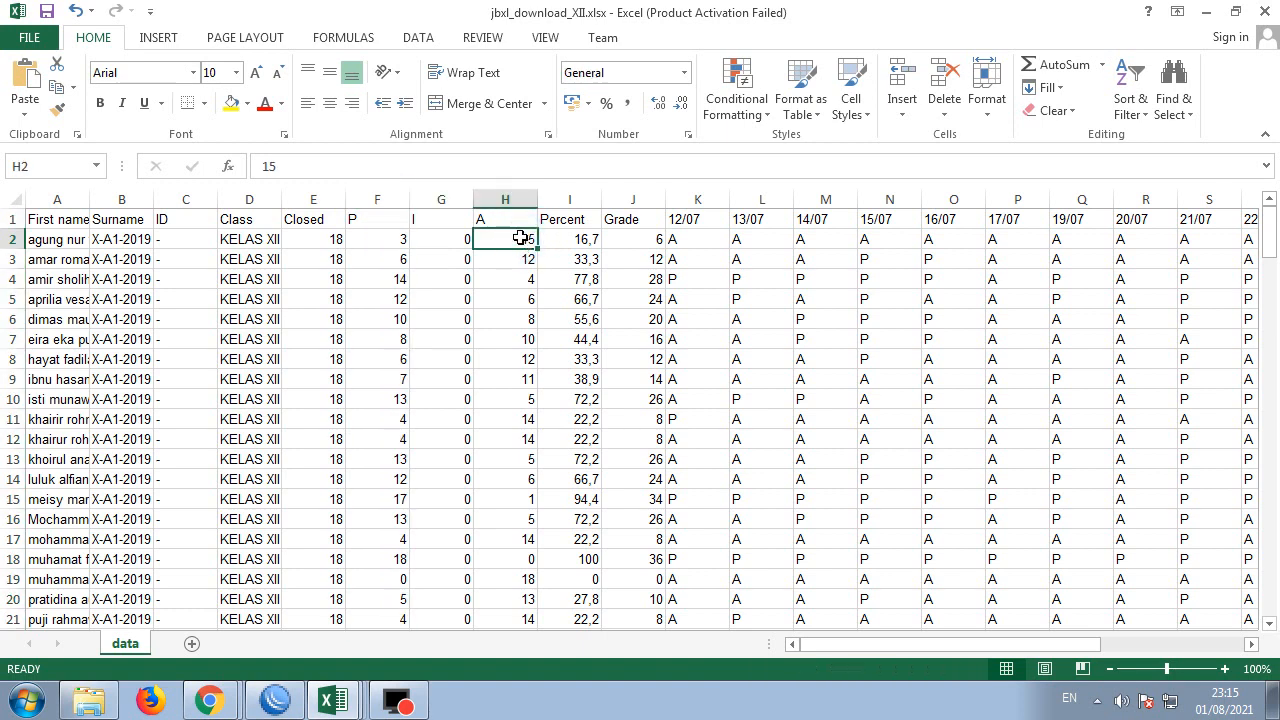
Check the absence count in H19 and auto-fit the First name column to show the full names
{"action": "scroll", "coordinate": [516, 471], "scroll_direction": "down", "scroll_amount": 2}
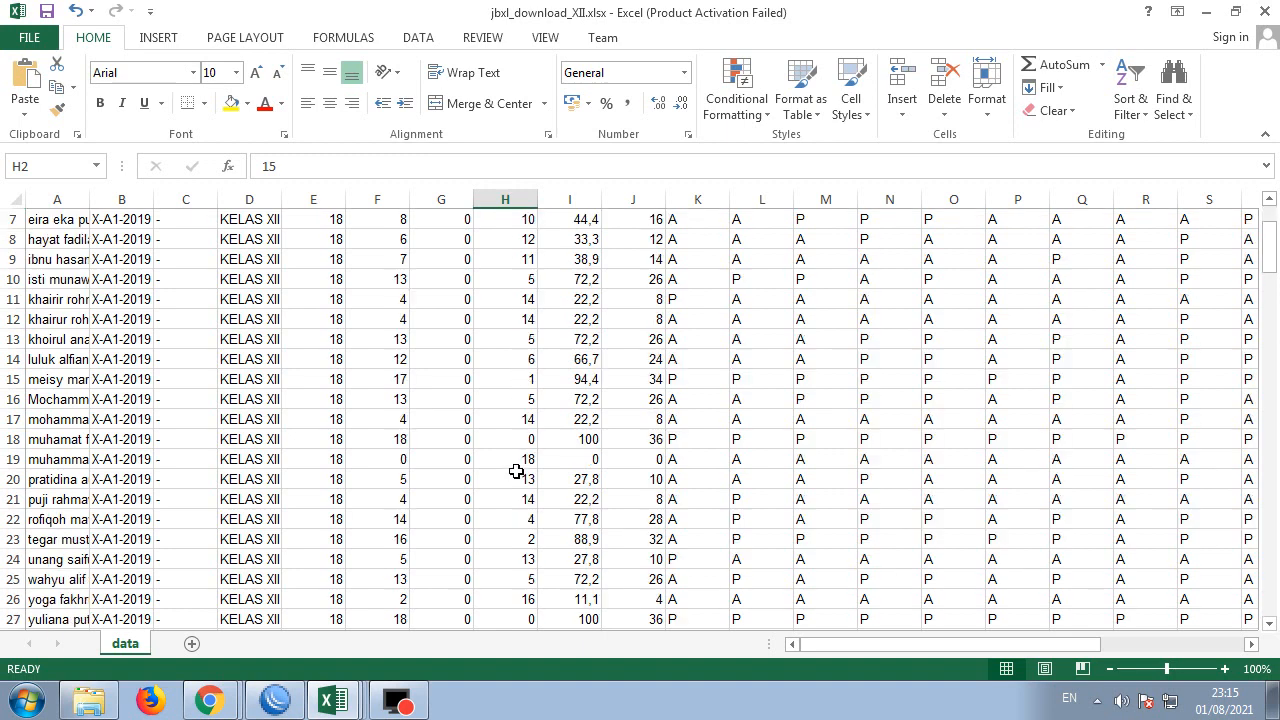
{"action": "left_click", "coordinate": [517, 460]}
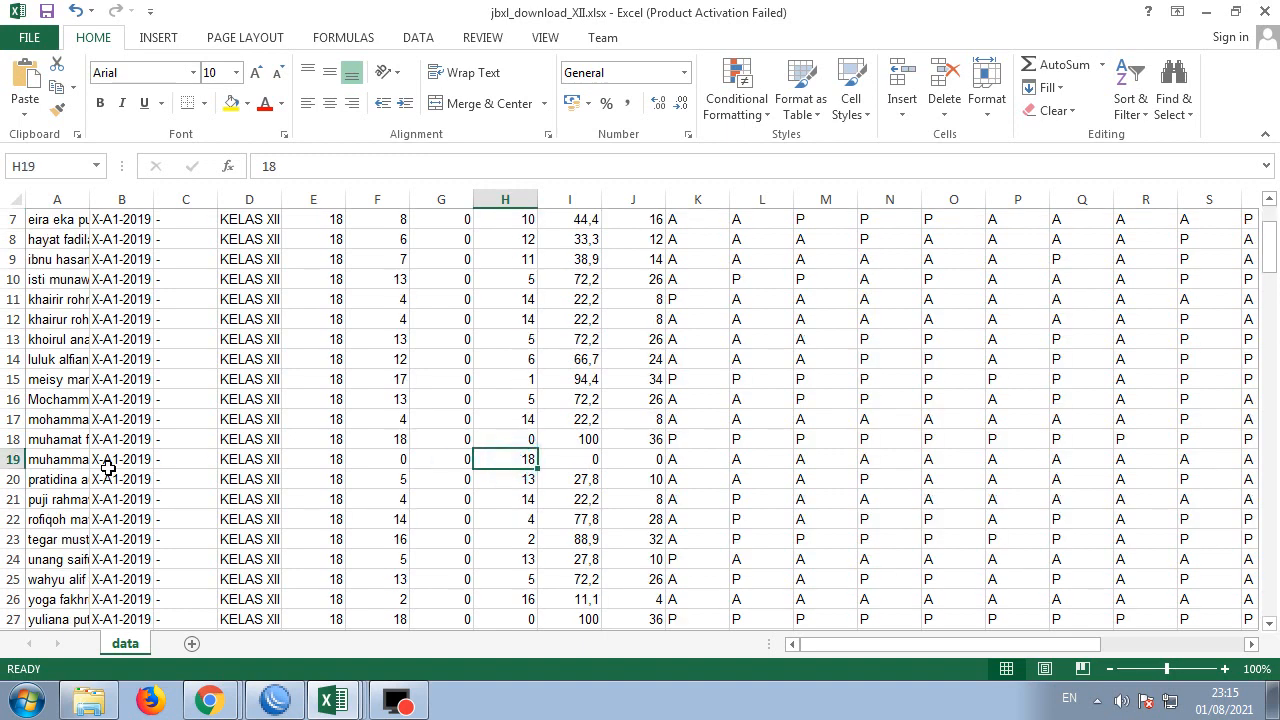
{"action": "double_click", "coordinate": [91, 199]}
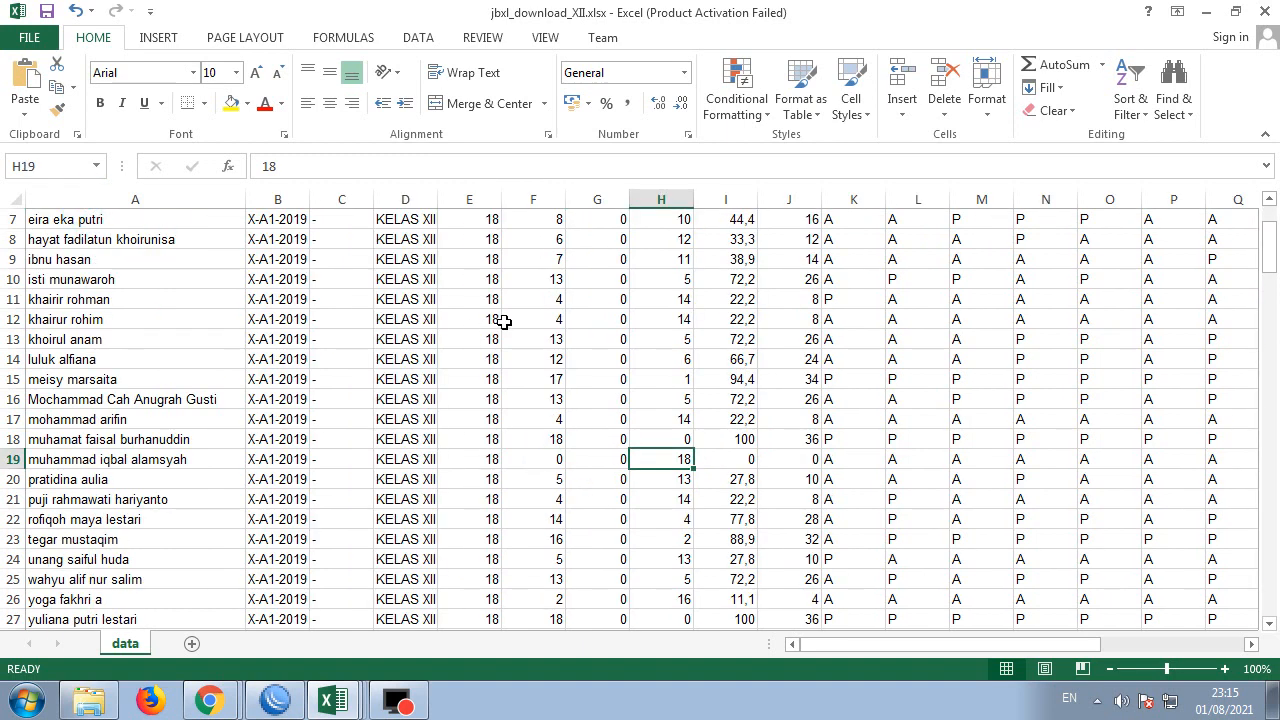
Sort the student rows by the absence counts in H2:H161 from largest to smallest, expanding the selection to the adjacent columns
{"action": "scroll", "coordinate": [666, 343], "scroll_direction": "up", "scroll_amount": 2}
{"action": "left_click_drag", "start_coordinate": [677, 240], "coordinate": [688, 535]}
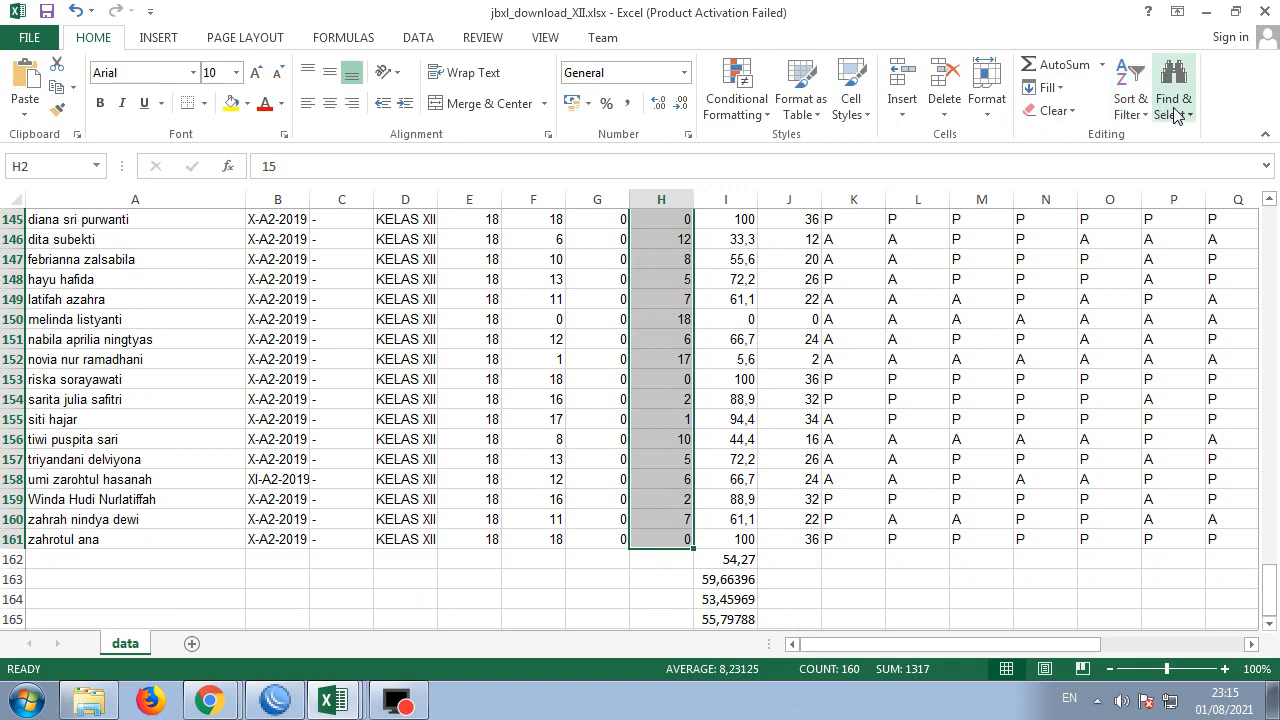
{"action": "left_click", "coordinate": [1133, 112]}
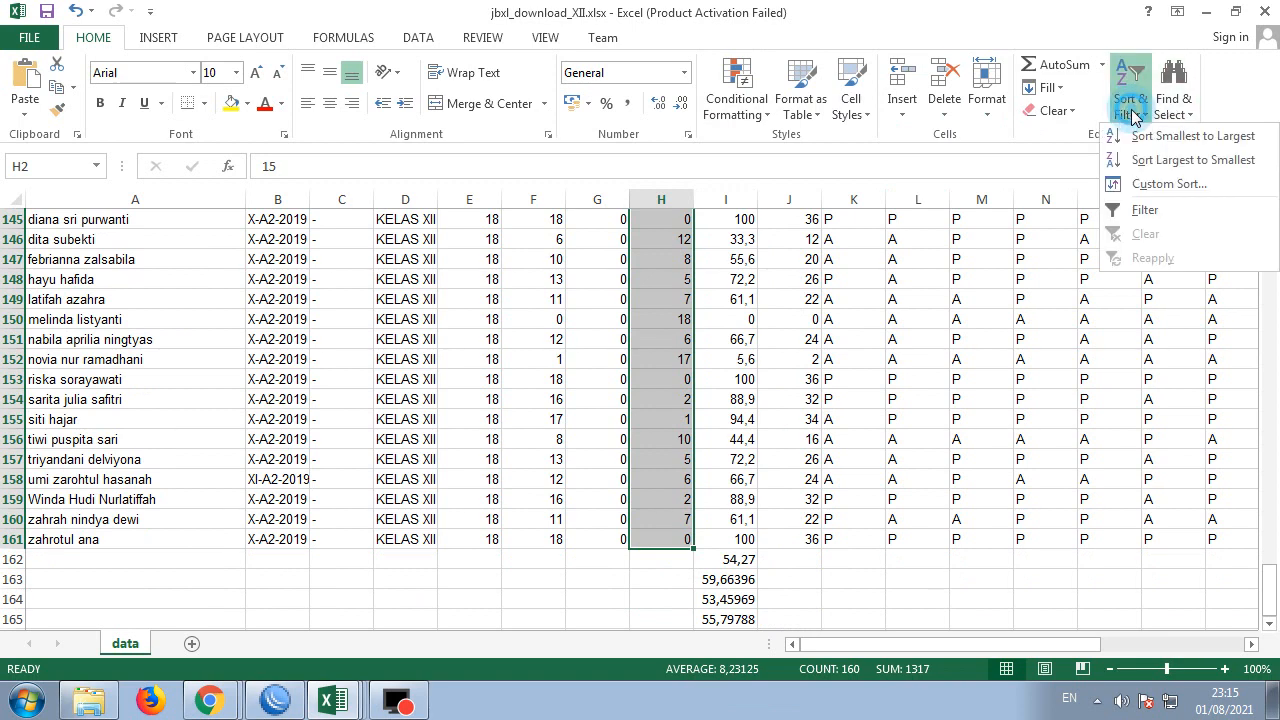
{"action": "left_click", "coordinate": [1150, 162]}
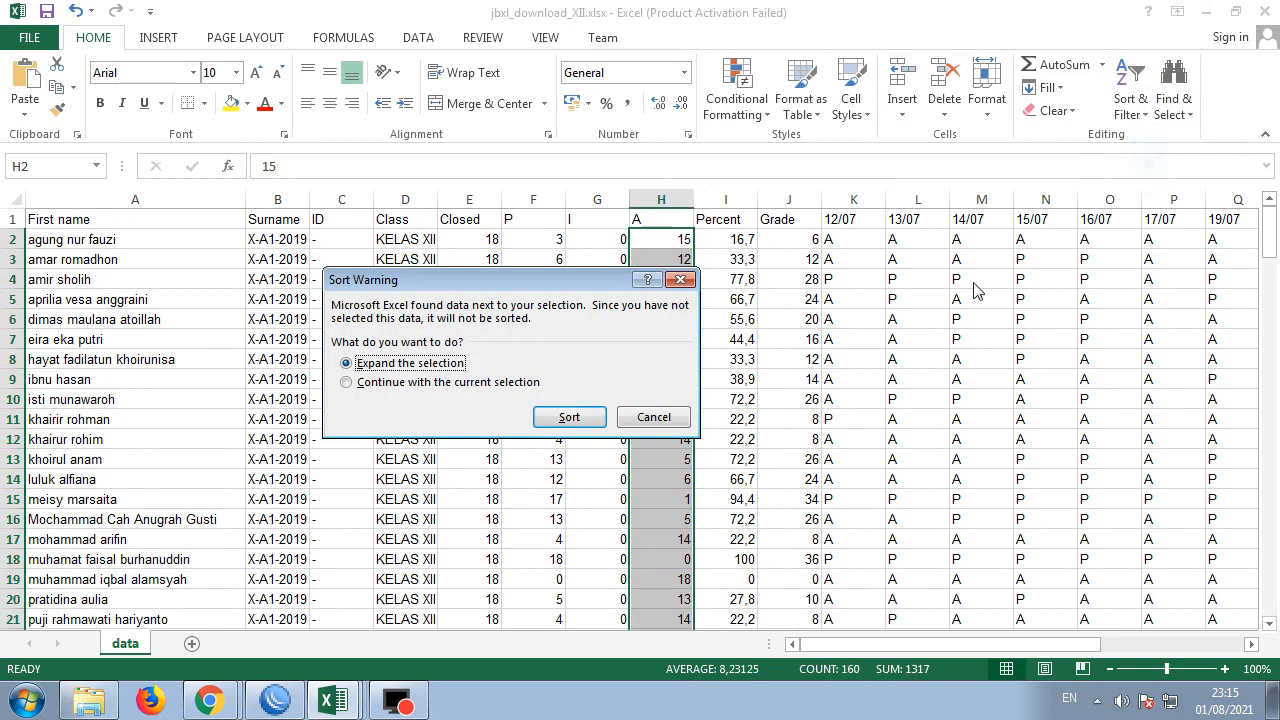
{"action": "left_click", "coordinate": [571, 418]}
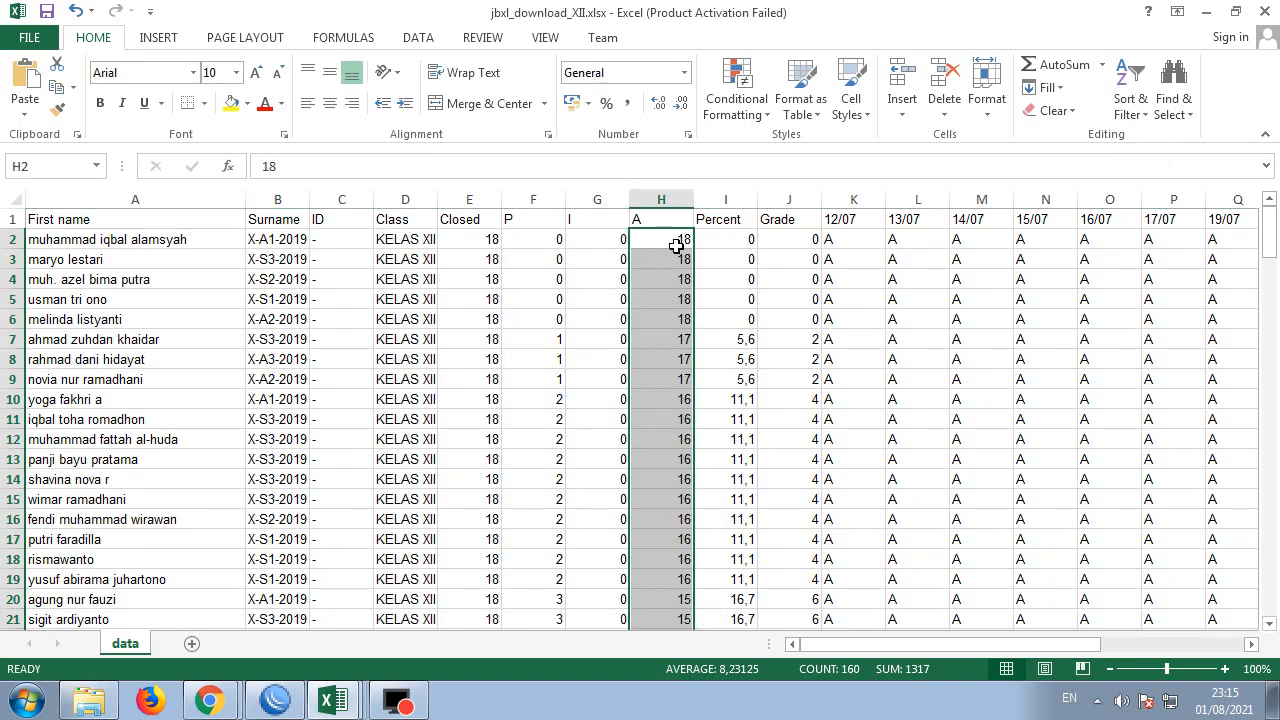
Examine the highest absence counts in the sorted A column from H2 to H18, focusing on H2:H9
{"action": "left_click", "coordinate": [674, 245]}
{"action": "left_click_drag", "start_coordinate": [674, 240], "coordinate": [662, 558]}
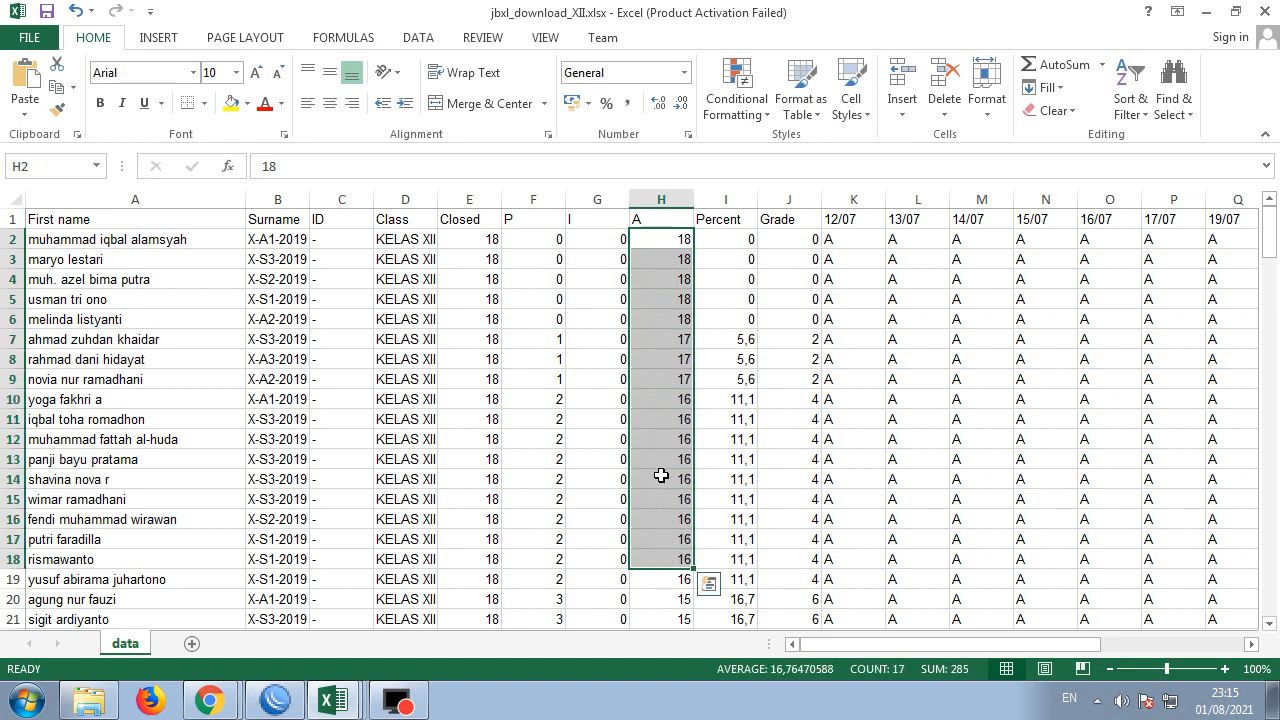
{"action": "scroll", "coordinate": [661, 413], "scroll_direction": "down", "scroll_amount": 3}
{"action": "left_click", "coordinate": [677, 299]}
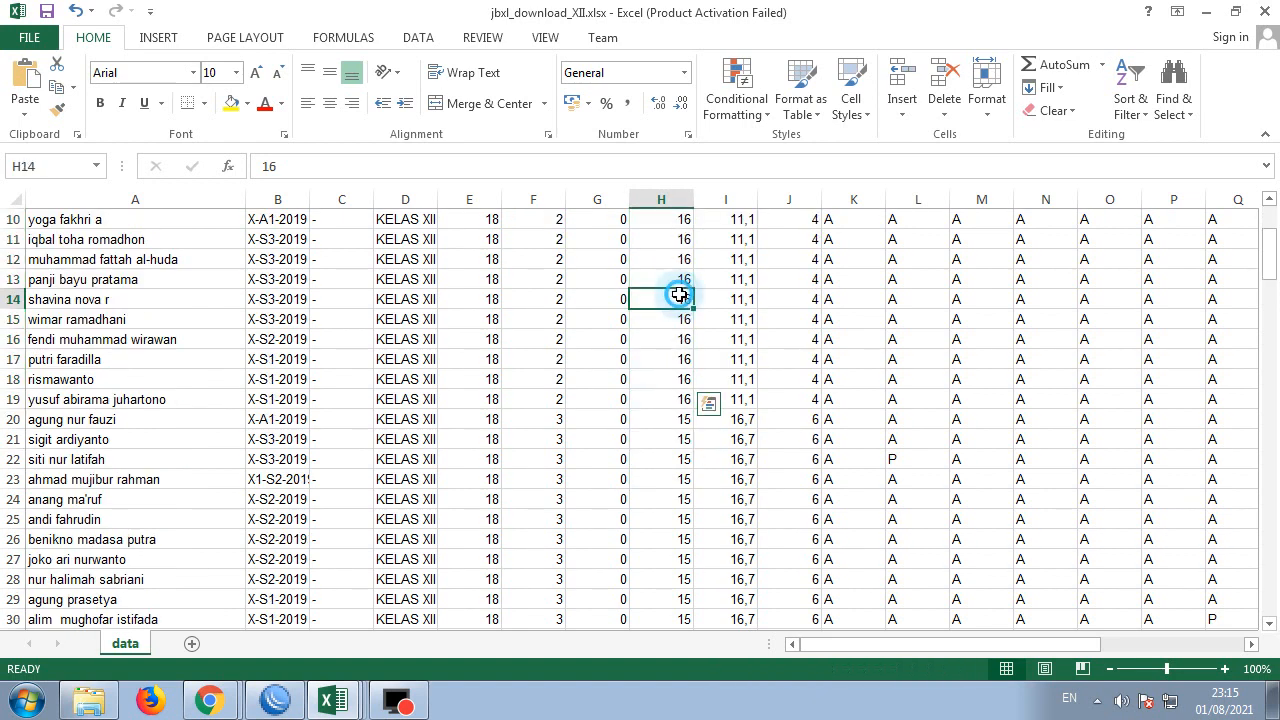
{"action": "scroll", "coordinate": [679, 396], "scroll_direction": "up", "scroll_amount": 3}
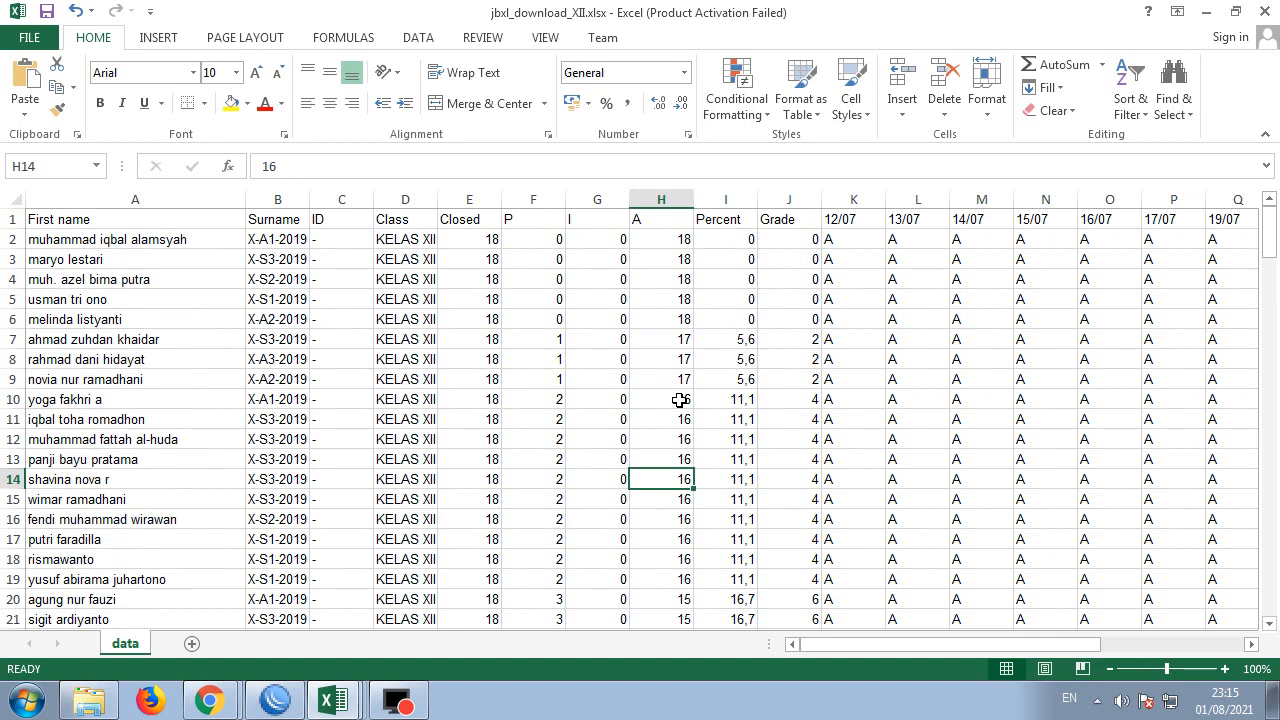
{"action": "left_click_drag", "start_coordinate": [678, 240], "coordinate": [686, 381]}
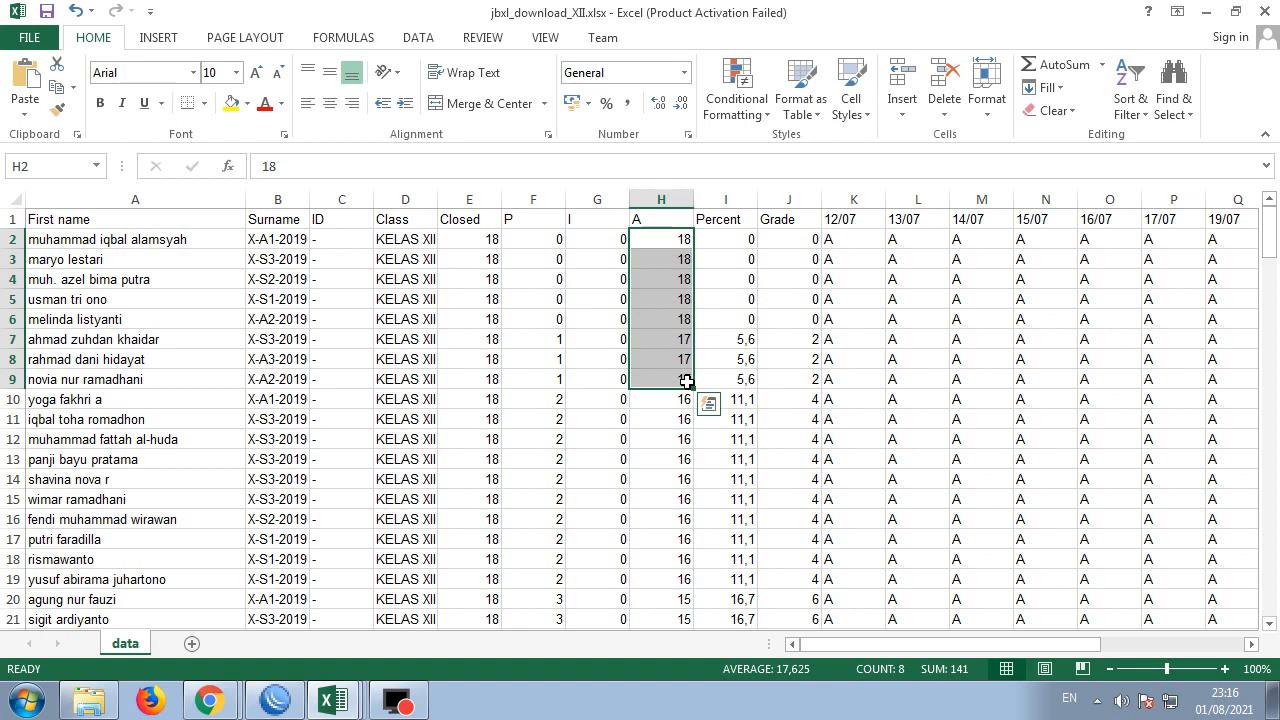
Review the rows of the first five students in A2:H6 and the absence counts in H2 and H3
{"action": "left_click", "coordinate": [653, 242]}
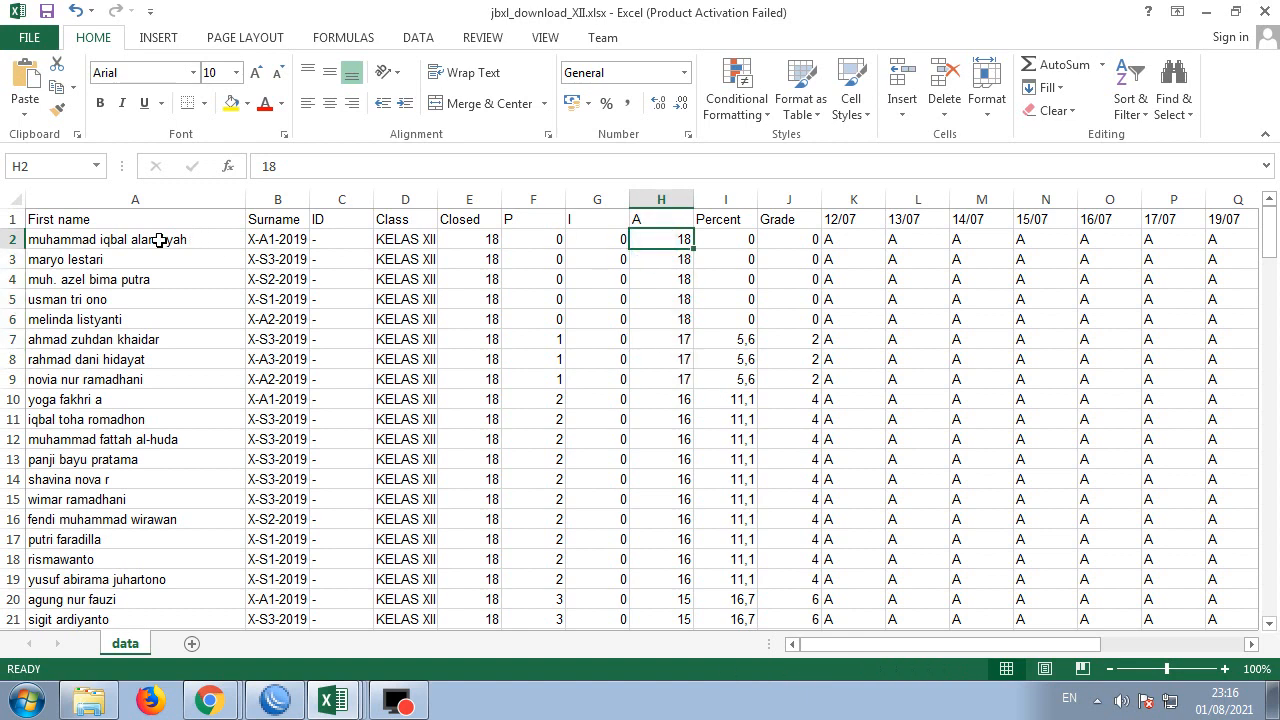
{"action": "left_click_drag", "start_coordinate": [107, 237], "coordinate": [664, 332]}
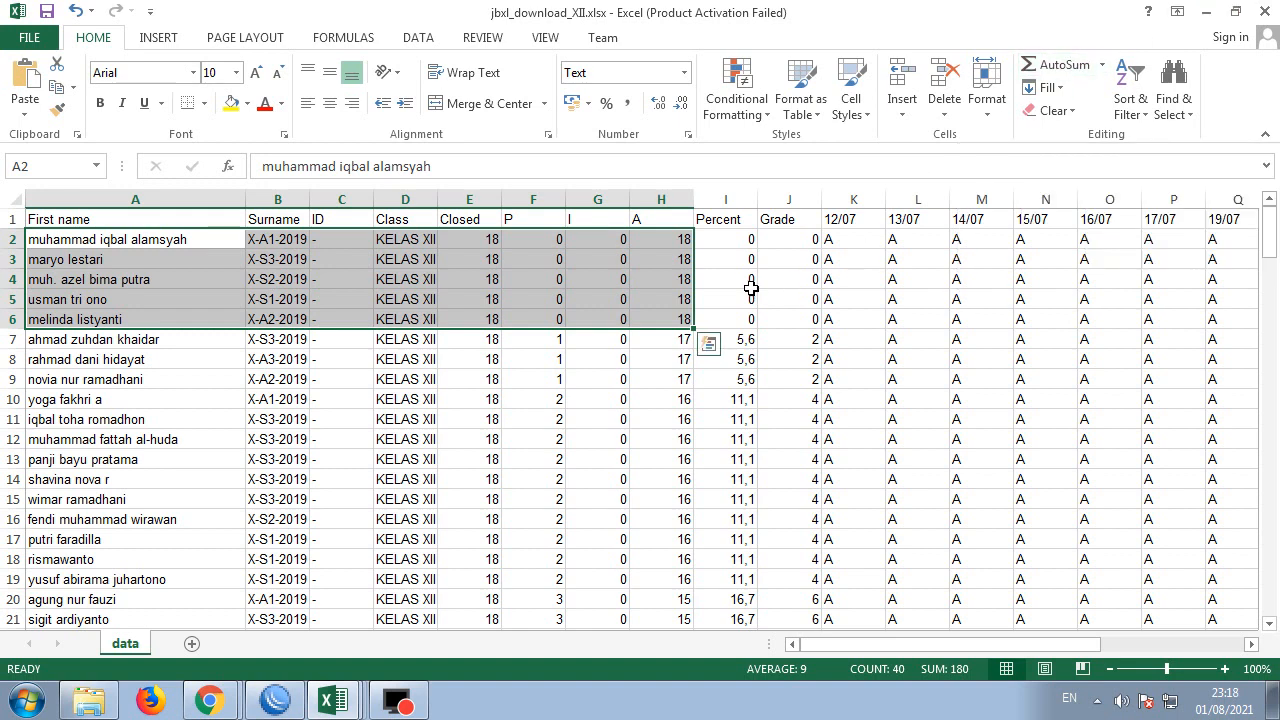
{"action": "left_click", "coordinate": [681, 256]}
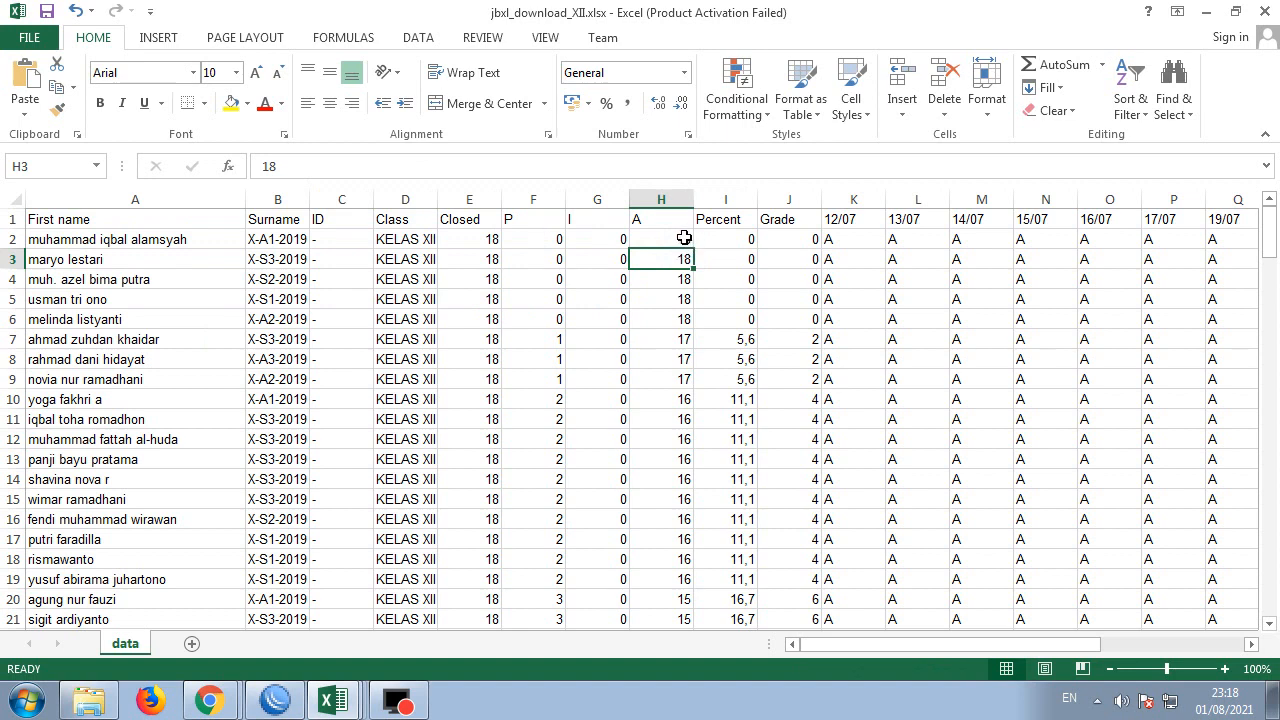
{"action": "left_click", "coordinate": [684, 237]}
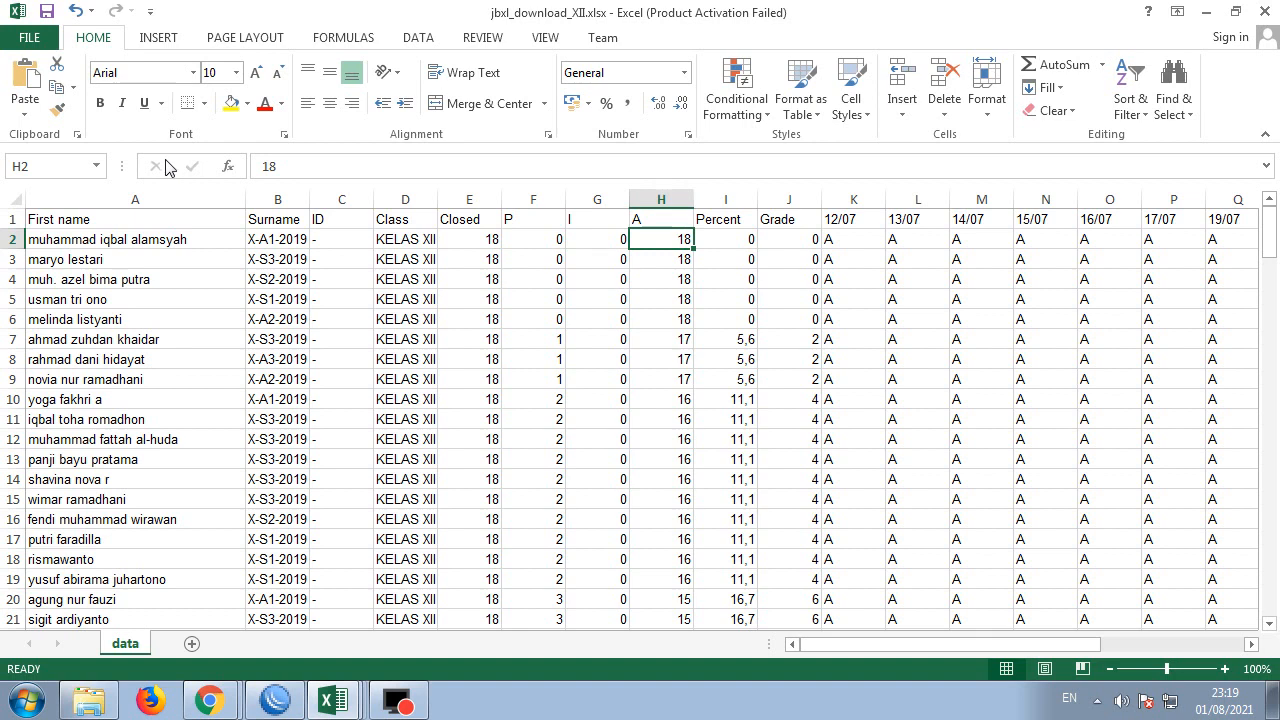
Check the absence counts in H2:H4 and auto-fit the width of the A, I and P columns
{"action": "left_click", "coordinate": [673, 261]}
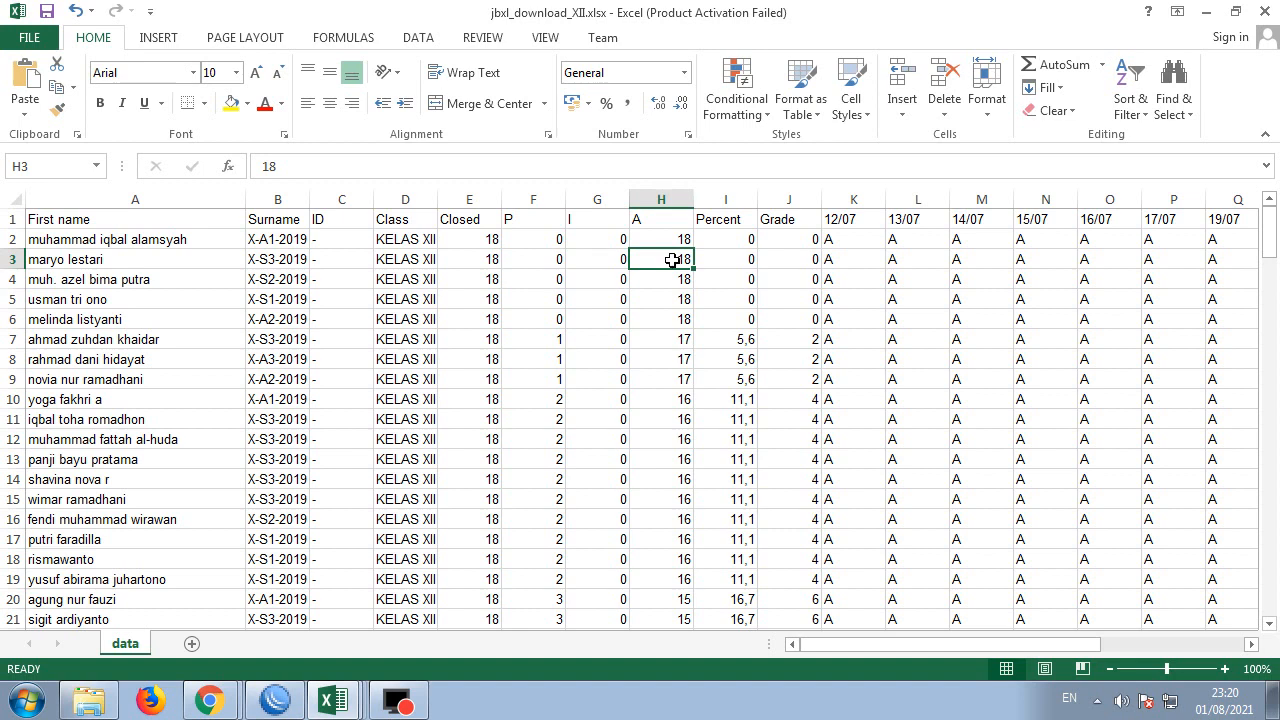
{"action": "left_click", "coordinate": [677, 277]}
{"action": "left_click", "coordinate": [676, 256]}
{"action": "left_click", "coordinate": [676, 240]}
{"action": "double_click", "coordinate": [694, 200]}
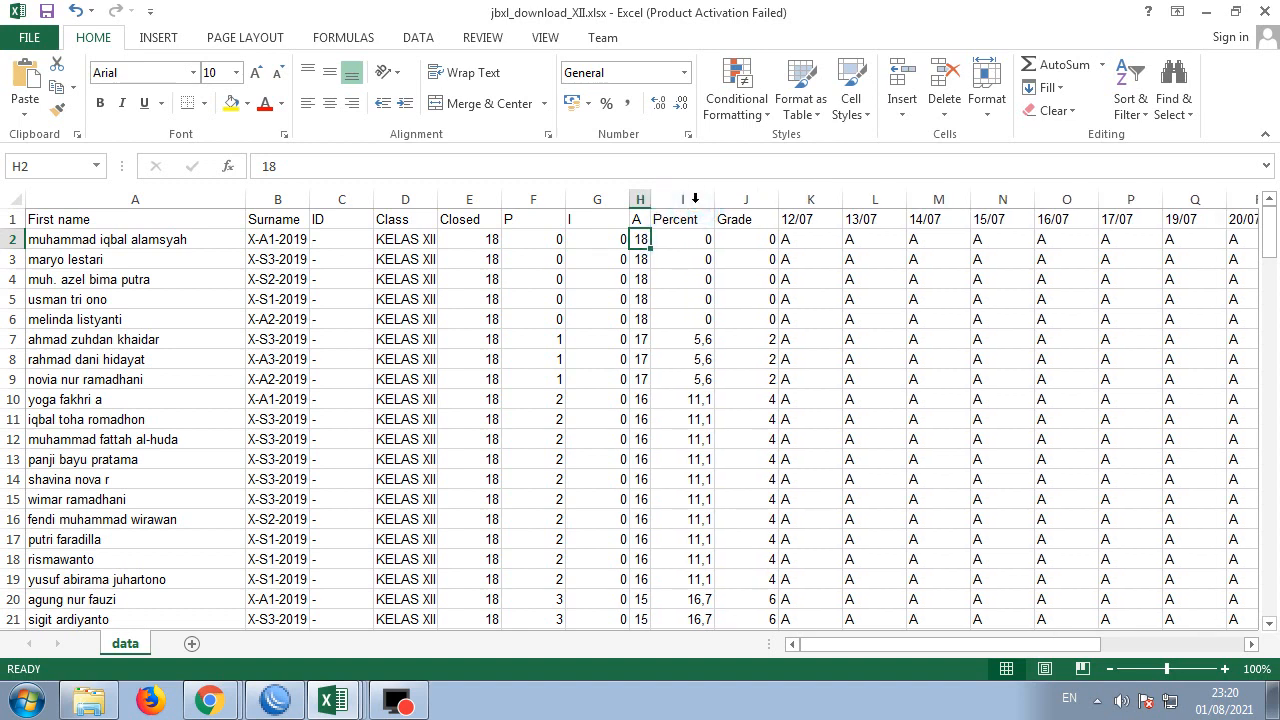
{"action": "double_click", "coordinate": [632, 200]}
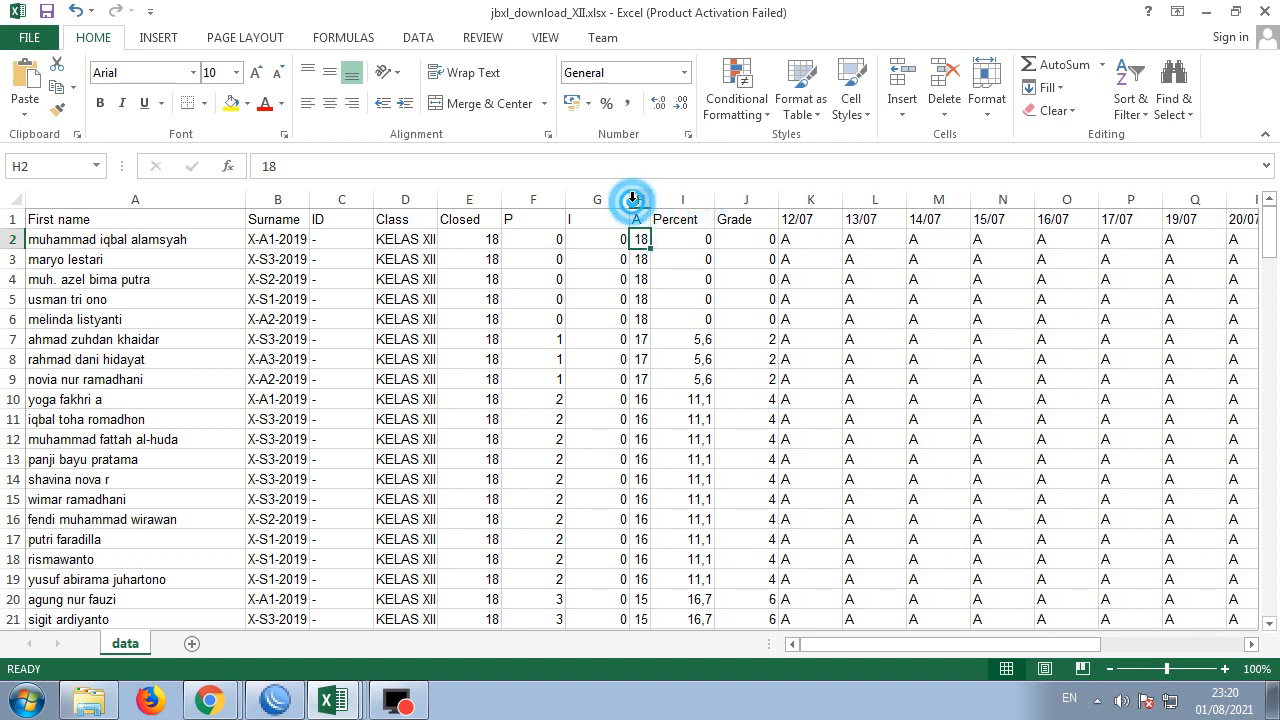
{"action": "double_click", "coordinate": [567, 200]}
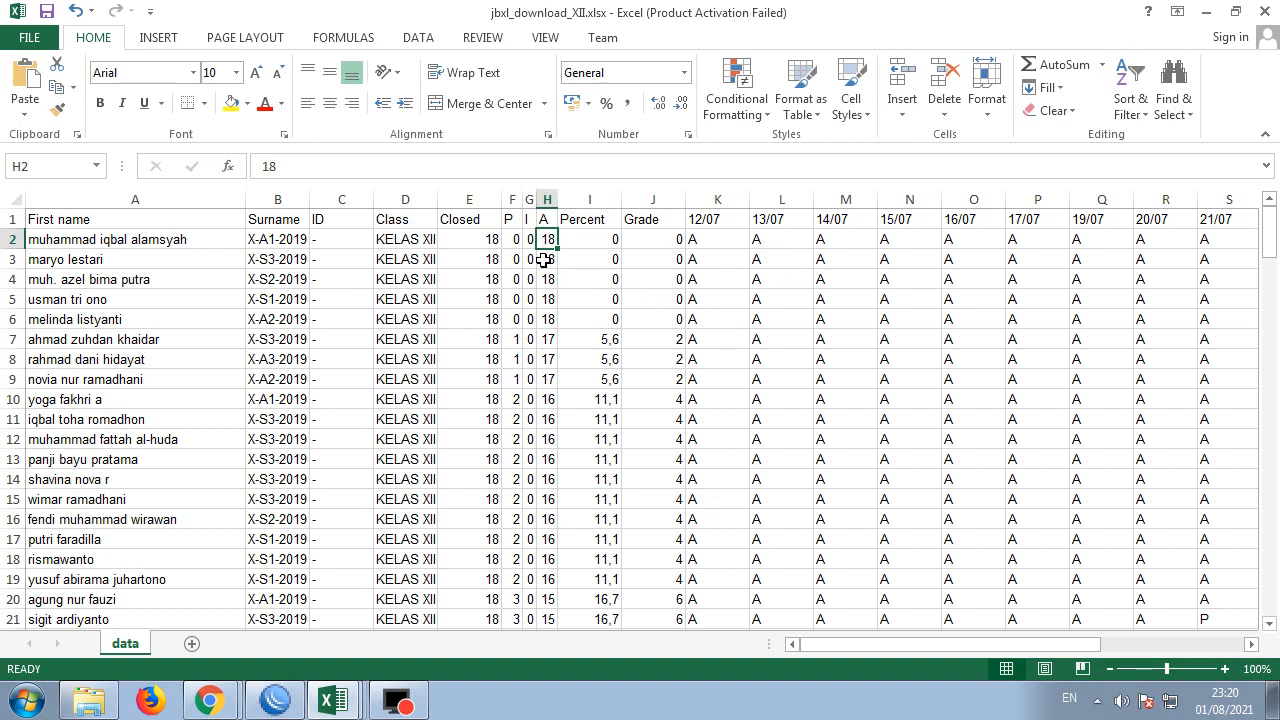
Check the absence count in H7 and auto-fit the Class column to show the full class names
{"action": "left_click", "coordinate": [549, 339]}
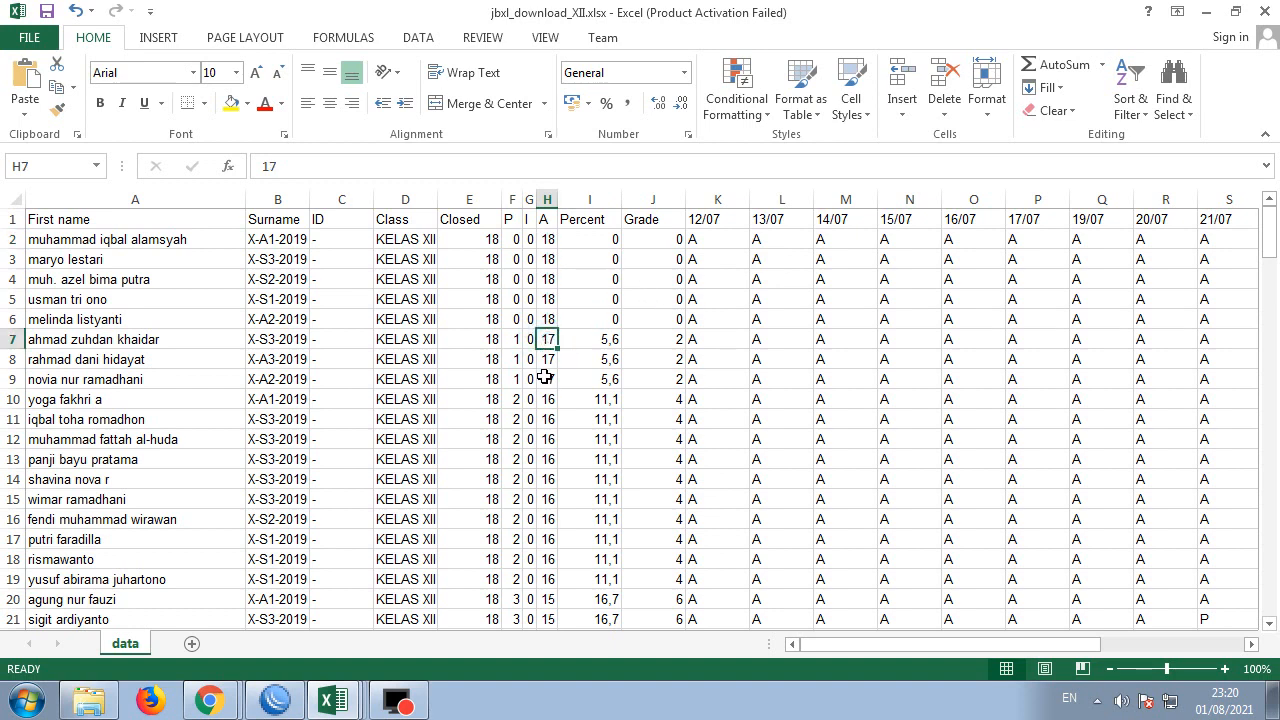
{"action": "scroll", "coordinate": [541, 376], "scroll_direction": "down", "scroll_amount": 2}
{"action": "scroll", "coordinate": [540, 376], "scroll_direction": "up", "scroll_amount": 2}
{"action": "double_click", "coordinate": [437, 196]}
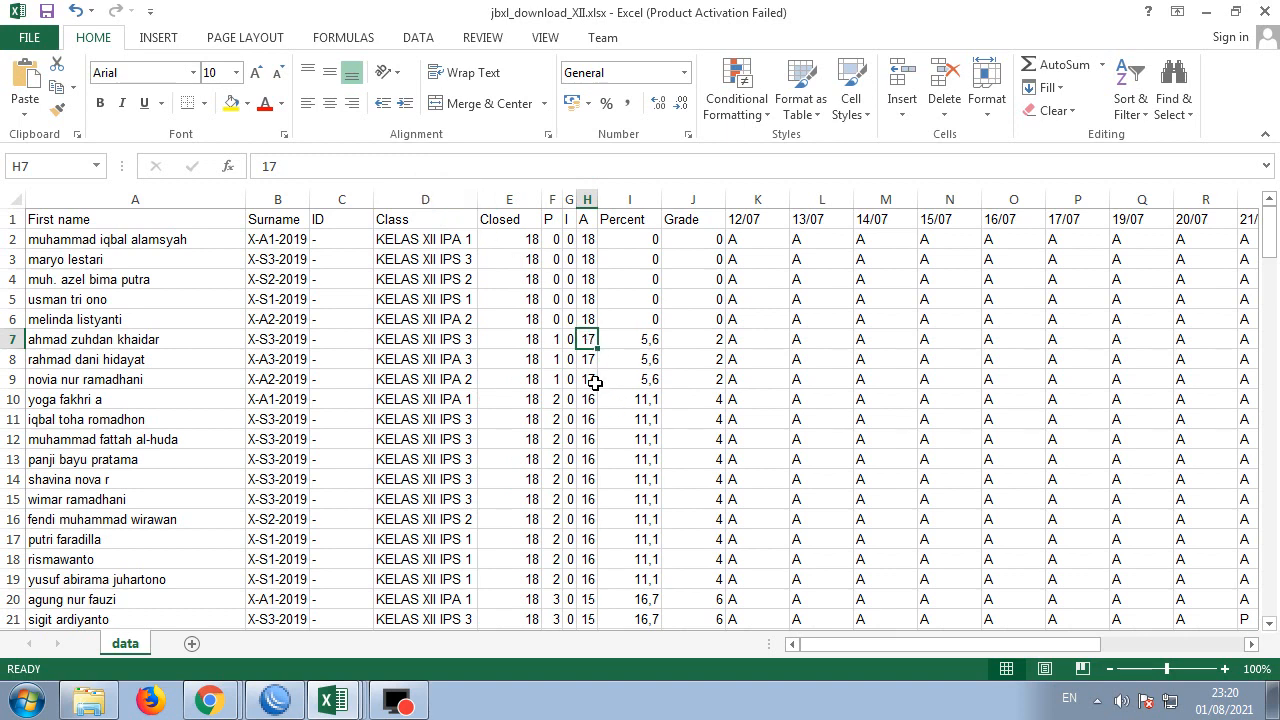
Check the P, I and A counts in row 7 and through the sorted list, and auto-fit the Closed column
{"action": "left_click_drag", "start_coordinate": [553, 339], "coordinate": [587, 339]}
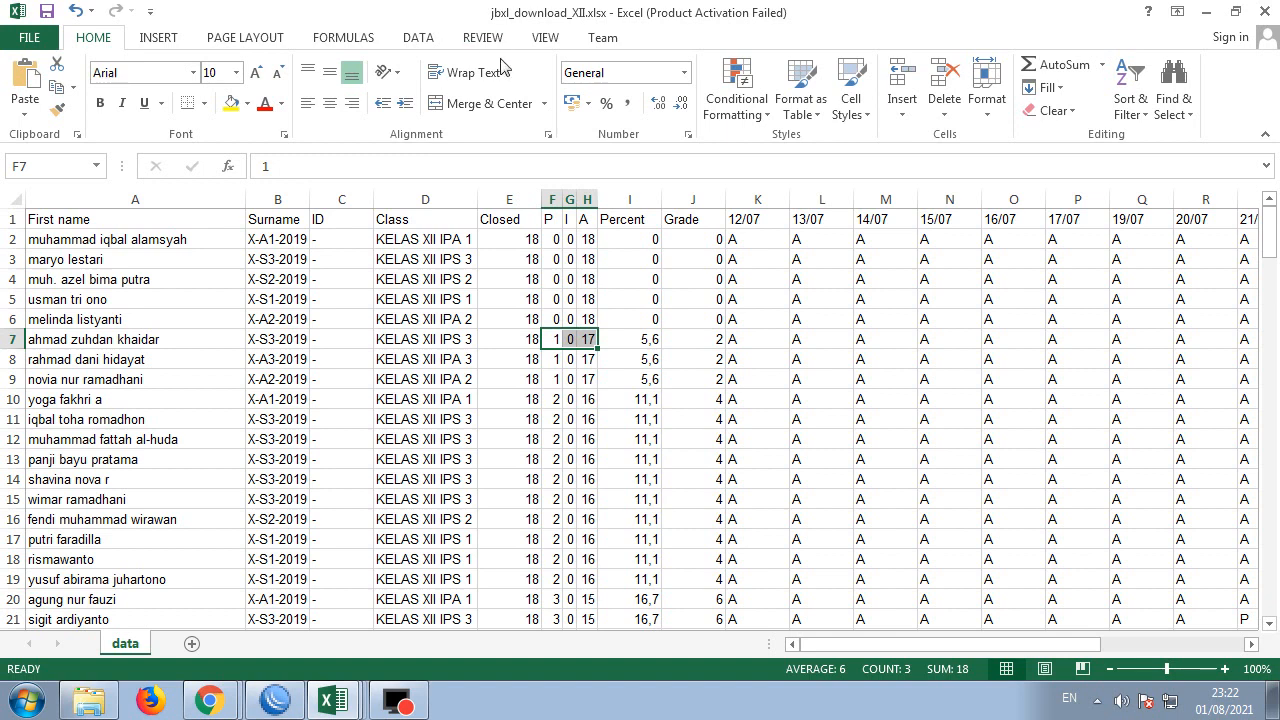
{"action": "type", "text": "1\t0\t17"}
{"action": "left_click", "coordinate": [556, 361]}
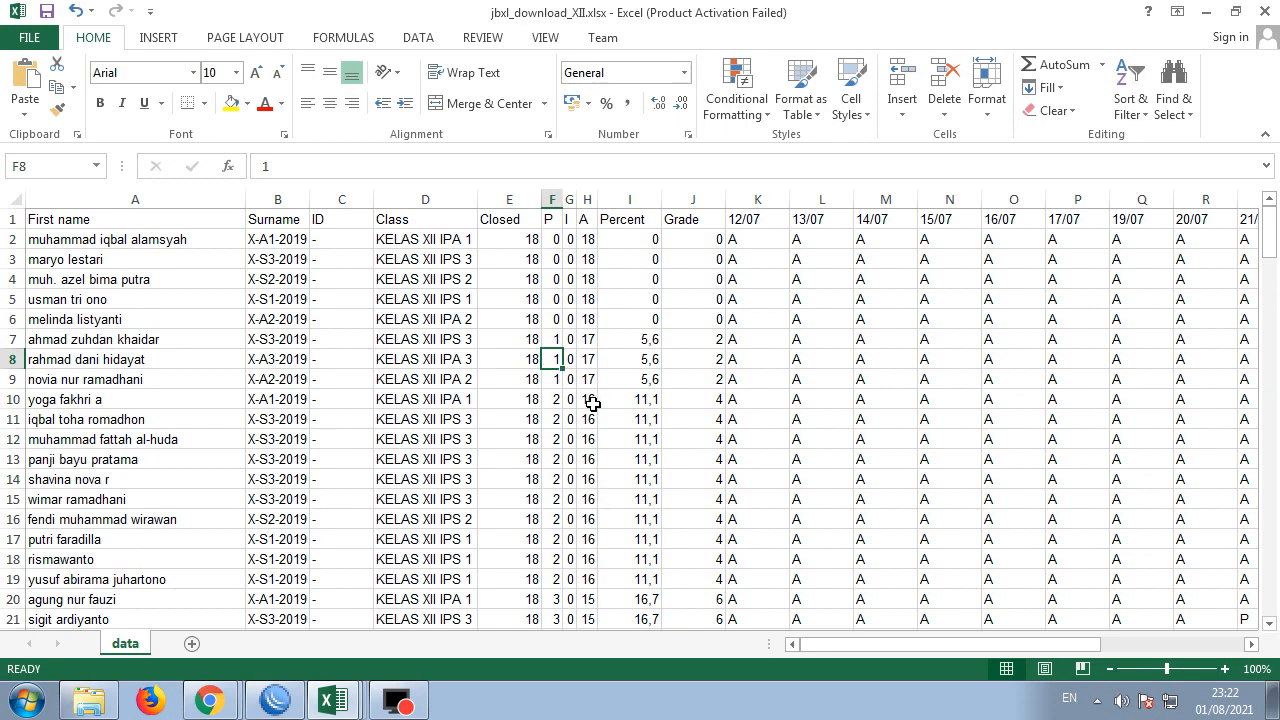
{"action": "scroll", "coordinate": [592, 402], "scroll_direction": "down", "scroll_amount": 3}
{"action": "scroll", "coordinate": [592, 402], "scroll_direction": "down", "scroll_amount": 12}
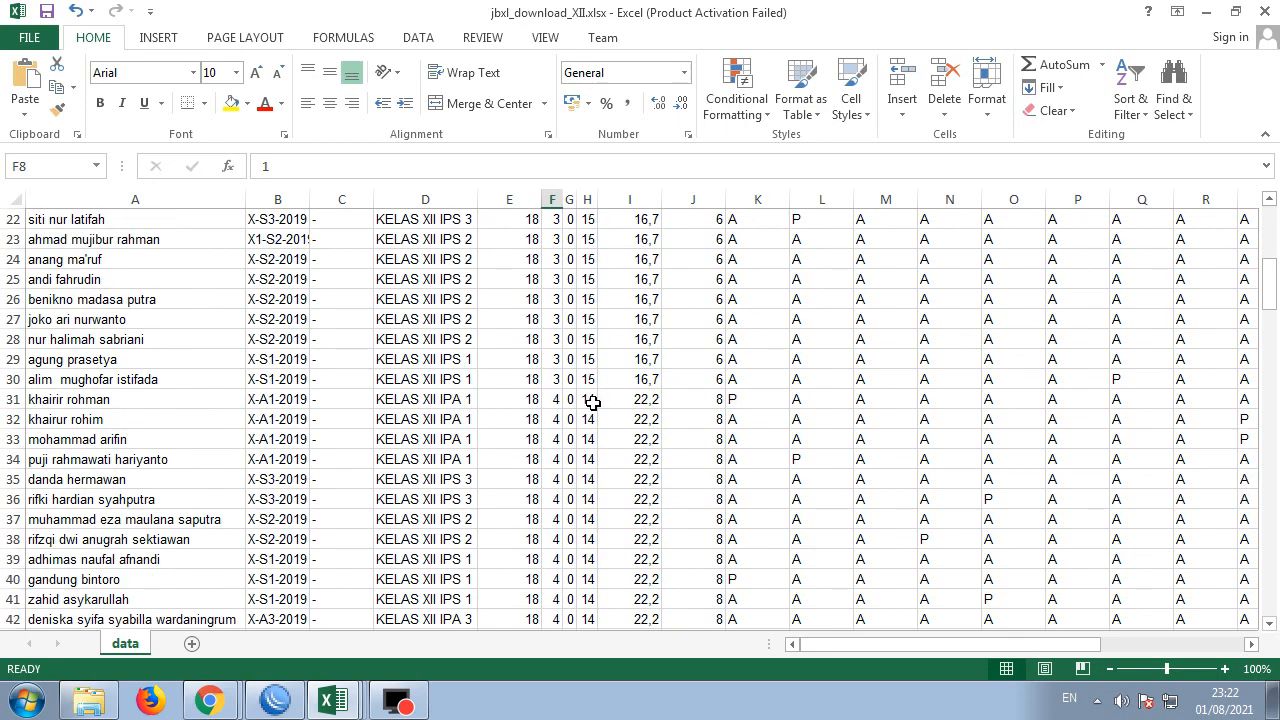
{"action": "scroll", "coordinate": [593, 402], "scroll_direction": "down", "scroll_amount": 8}
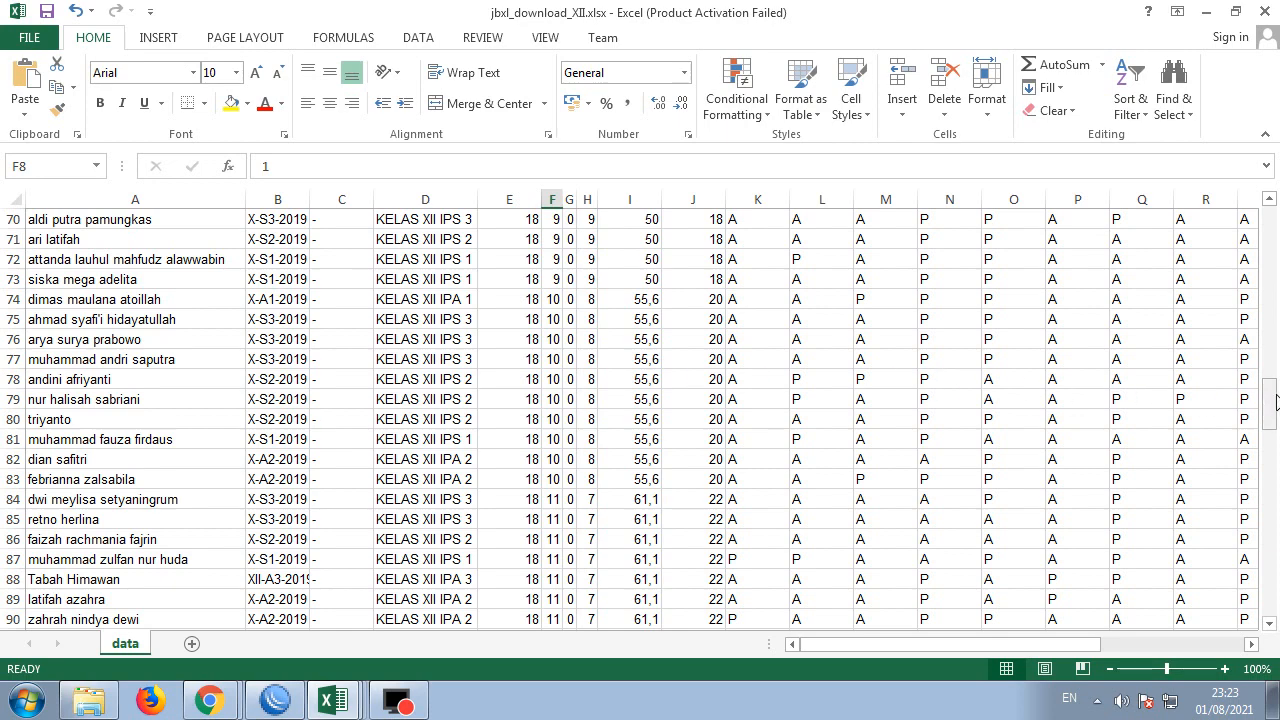
{"action": "left_click_drag", "start_coordinate": [1273, 397], "coordinate": [1270, 225]}
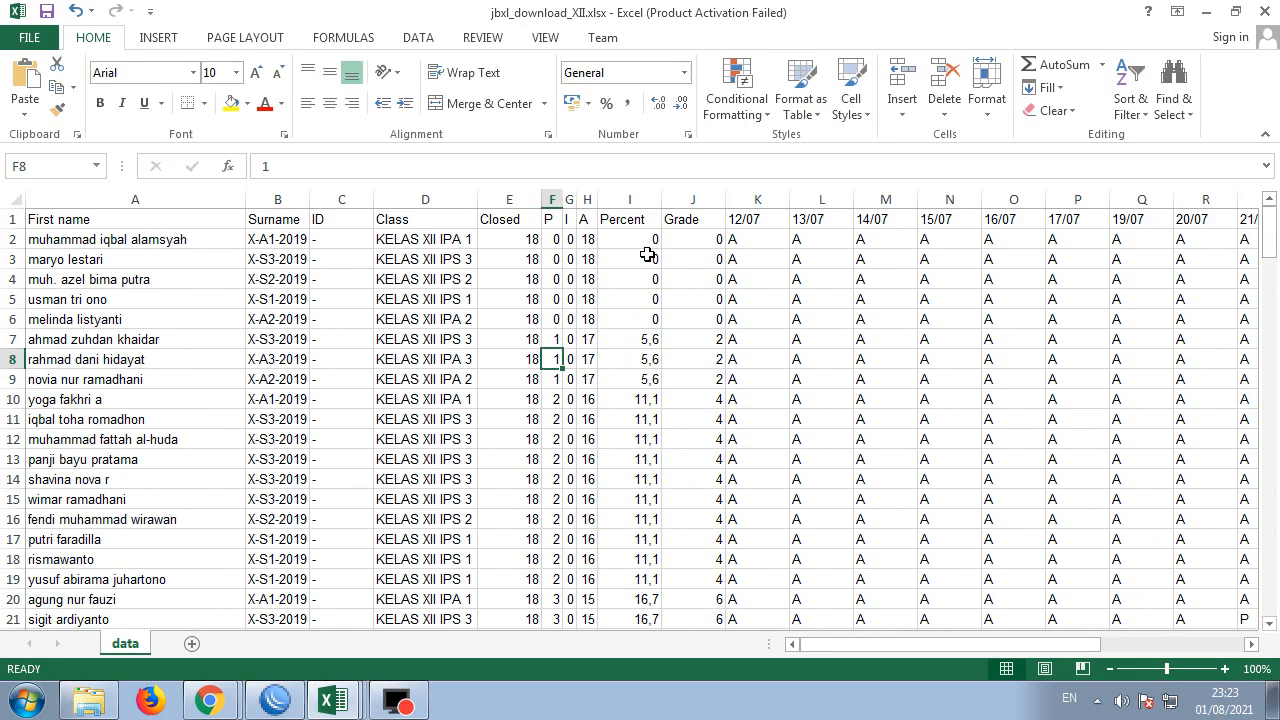
{"action": "double_click", "coordinate": [542, 199]}
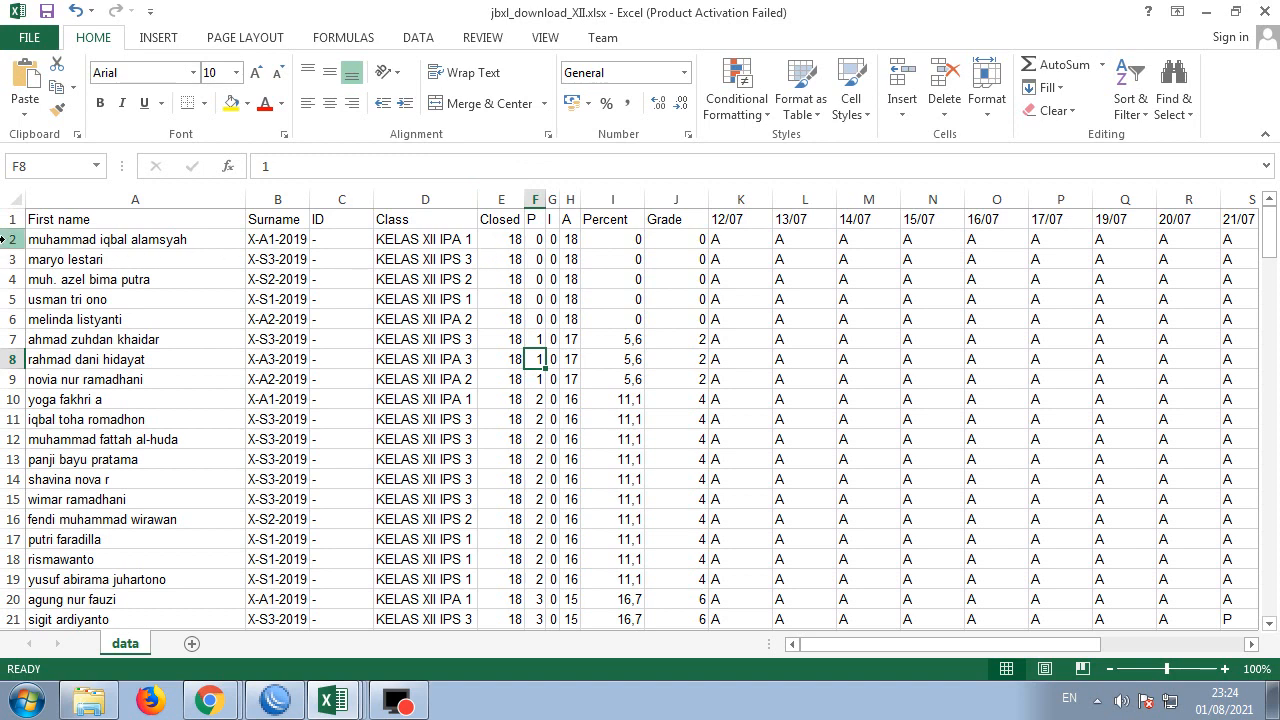
Move the three average values below the Percent column from I163:I165 one row down to I164:I166
{"action": "scroll", "coordinate": [505, 486], "scroll_direction": "down", "scroll_amount": 10}
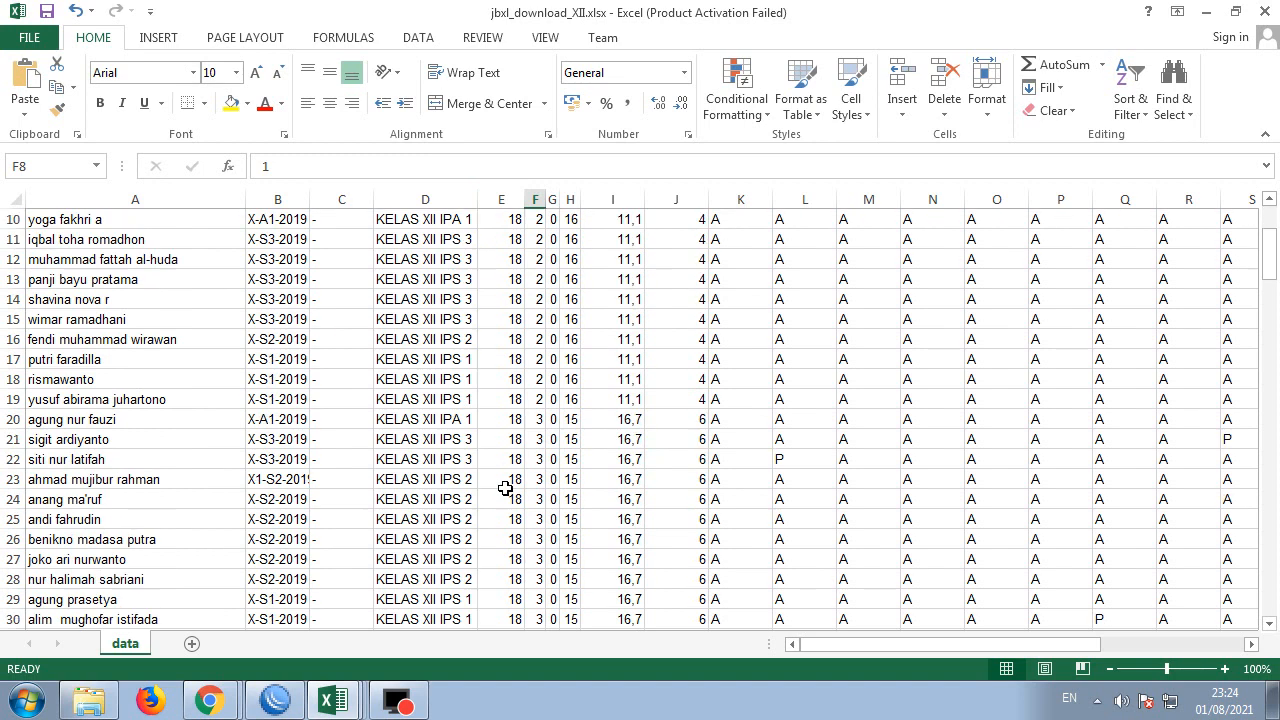
{"action": "scroll", "coordinate": [505, 486], "scroll_direction": "down", "scroll_amount": 20}
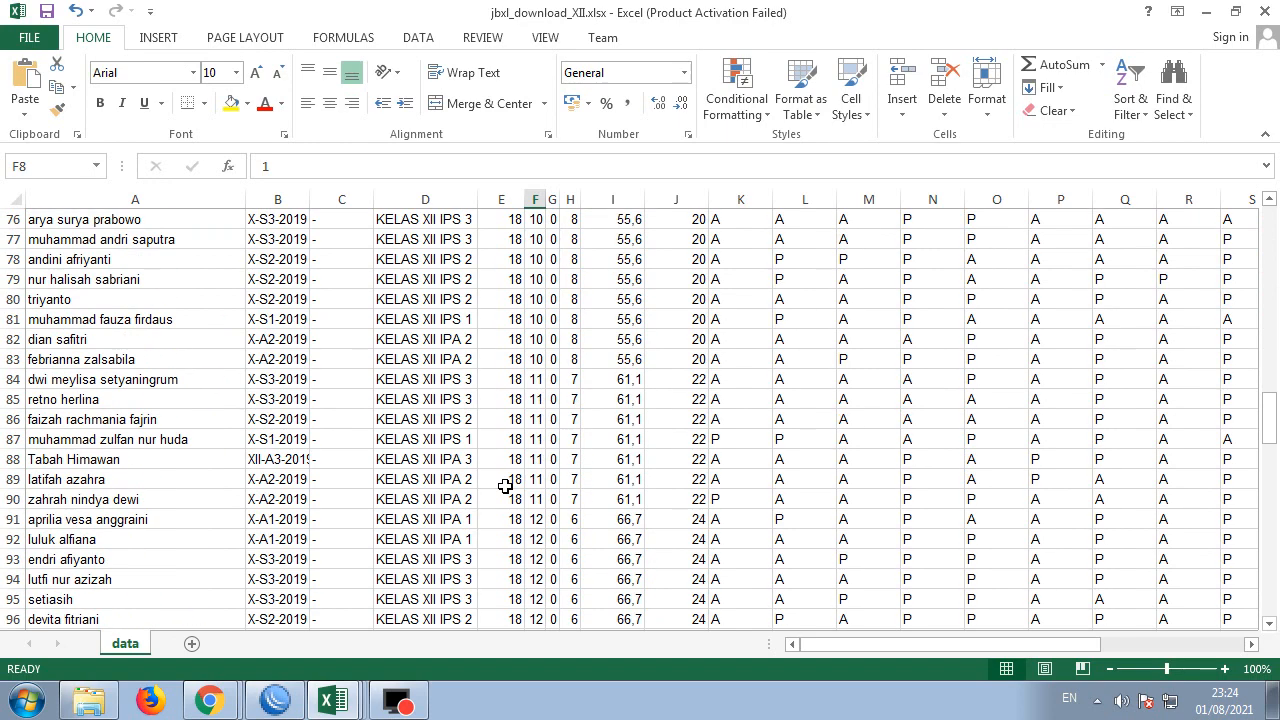
{"action": "scroll", "coordinate": [505, 486], "scroll_direction": "down", "scroll_amount": 20}
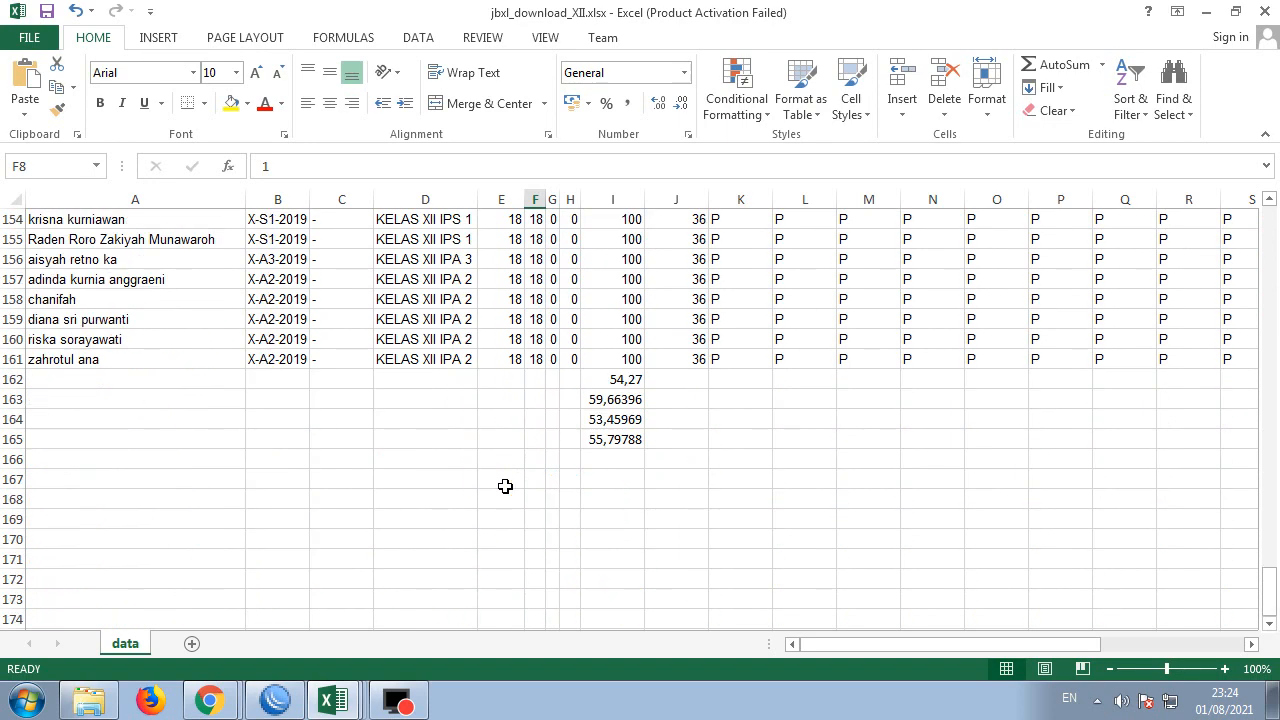
{"action": "left_click", "coordinate": [600, 399]}
{"action": "left_click_drag", "start_coordinate": [602, 400], "coordinate": [648, 474]}
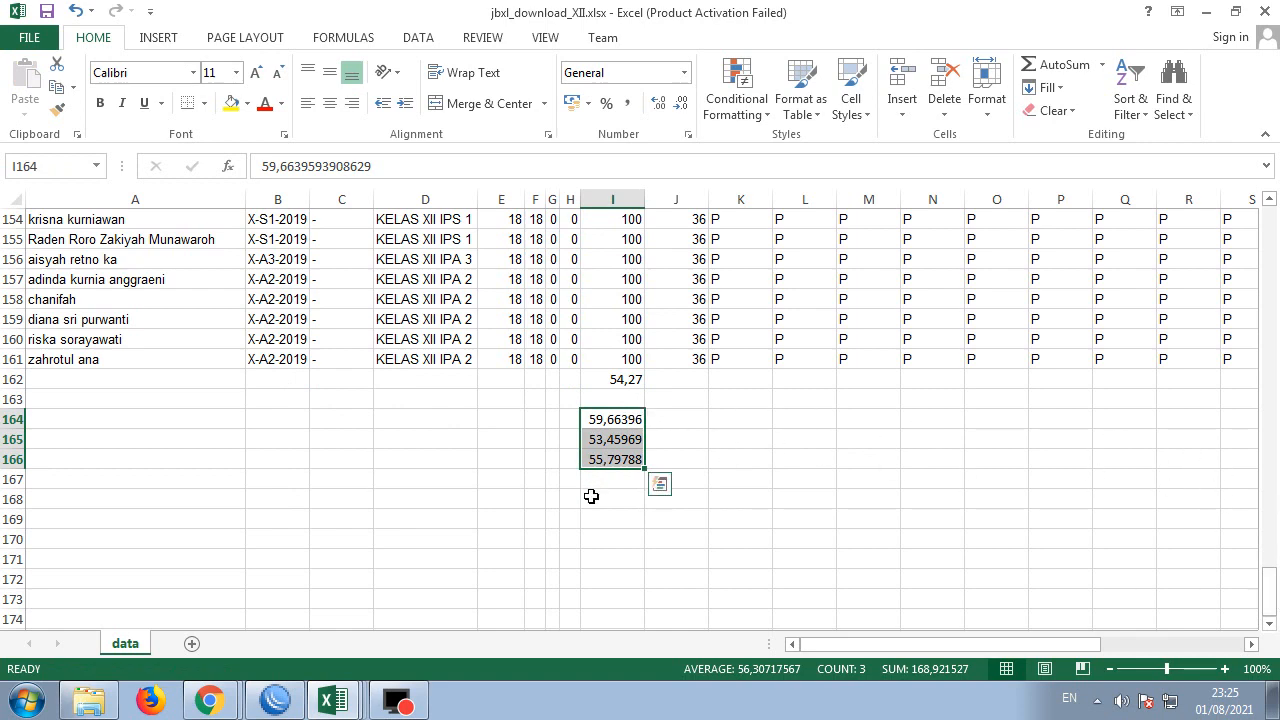
{"action": "scroll", "coordinate": [591, 496], "scroll_direction": "up", "scroll_amount": 8}
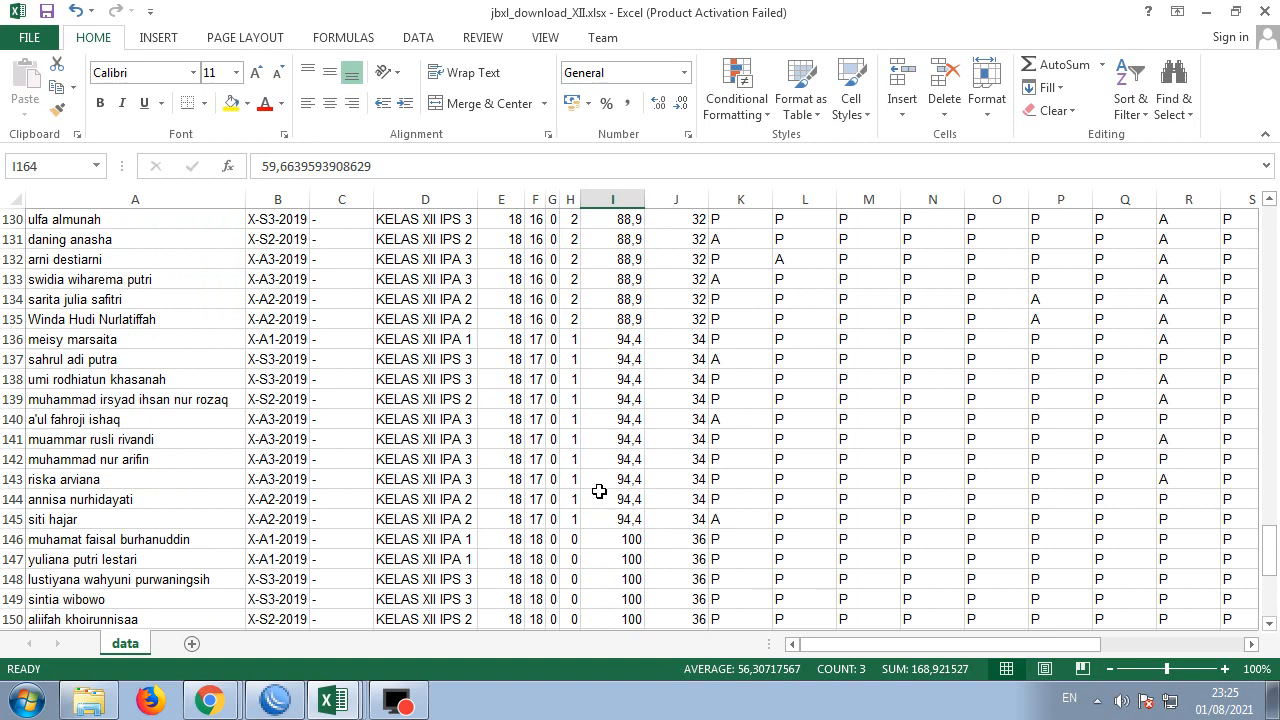